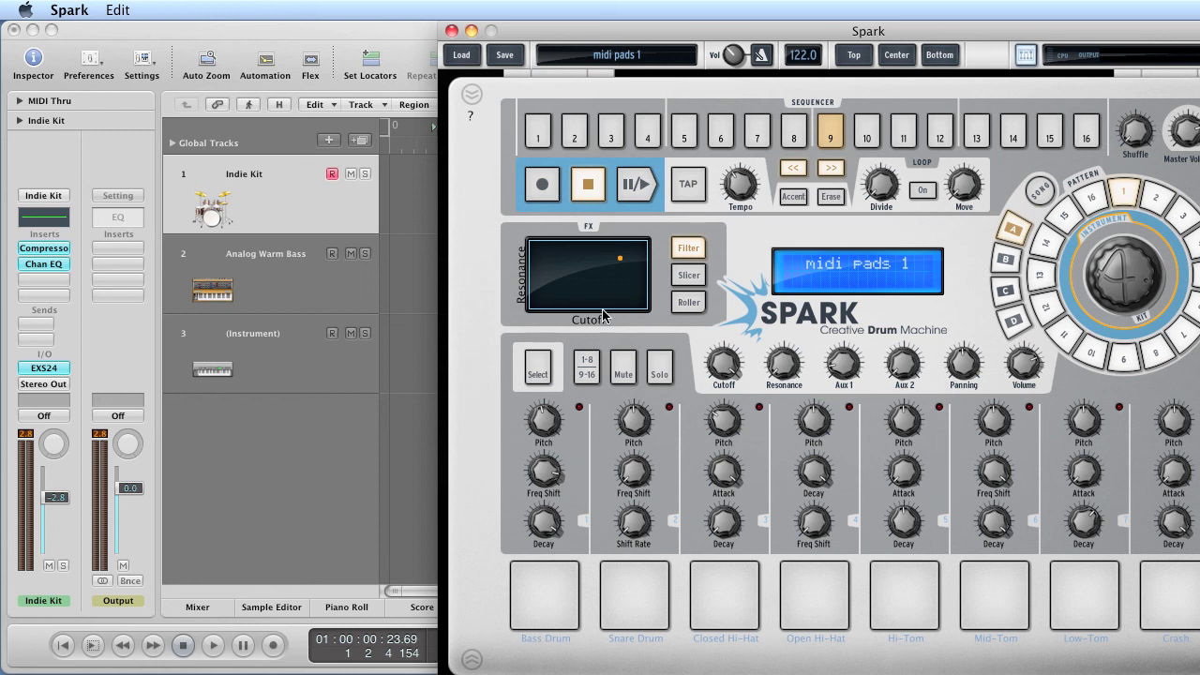
- Shift the Spark window left and open its Preferences page with the MIDI Import/Export settings
{"action": "left_click_drag", "start_coordinate": [729, 49], "coordinate": [627, 22]}
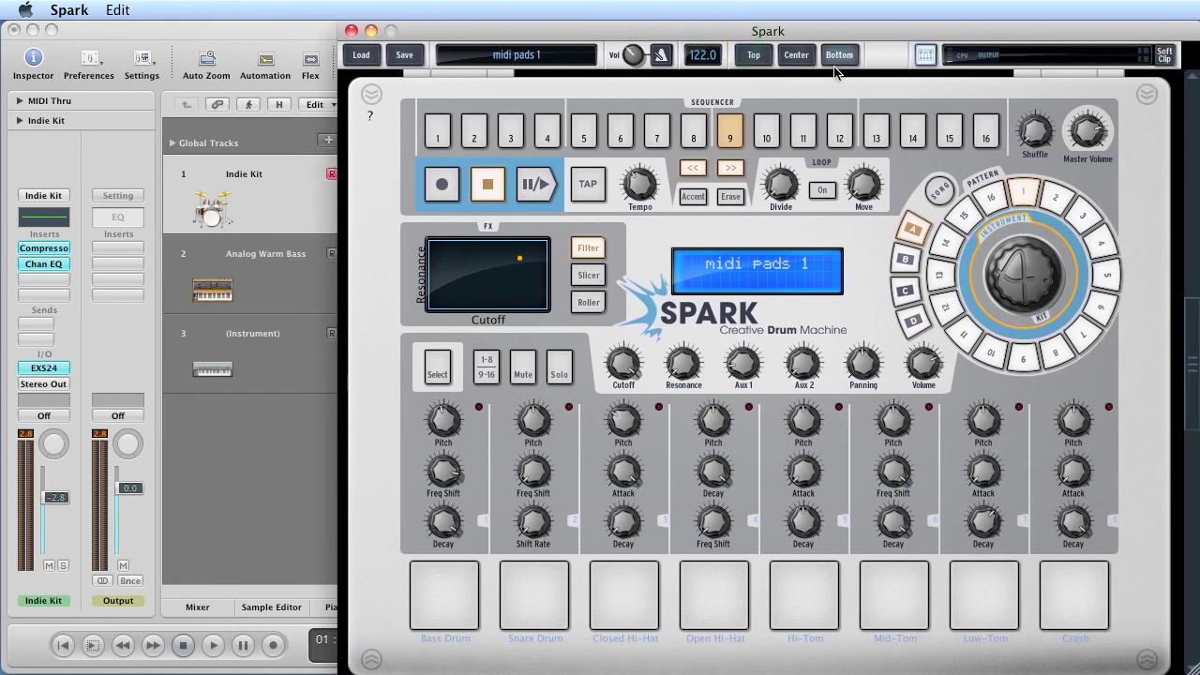
{"action": "left_click", "coordinate": [753, 54]}
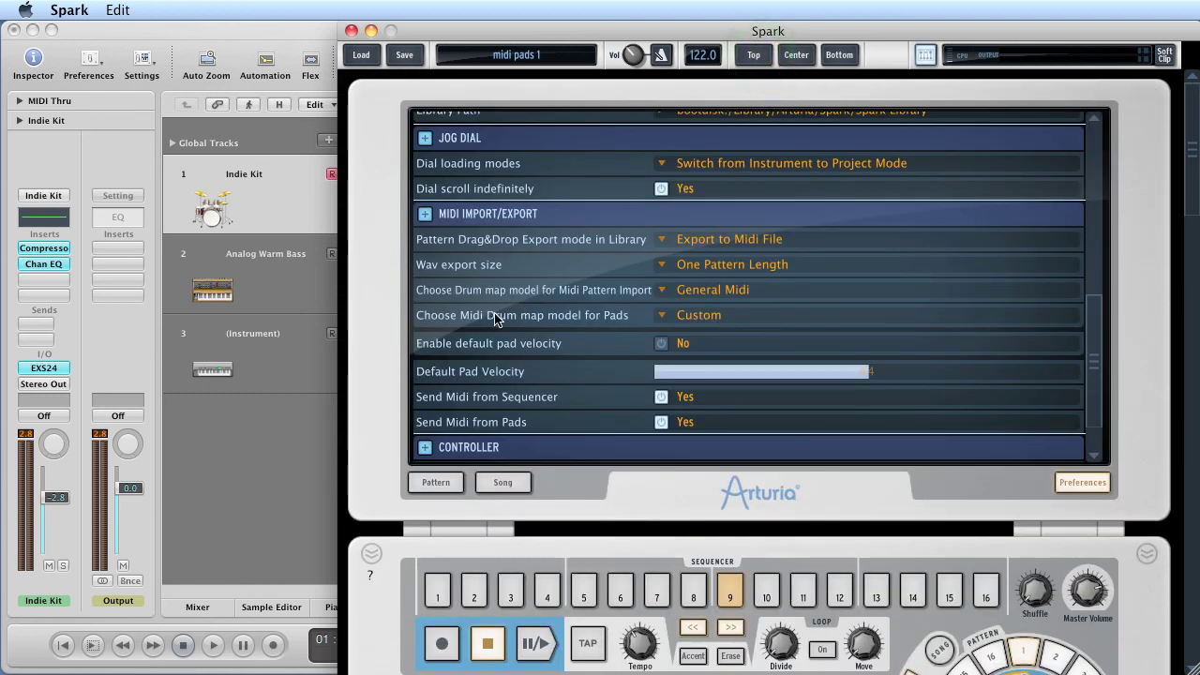
- Leave the pads' MIDI drum map on Custom and switch back to the Center drum machine view
{"action": "left_click", "coordinate": [689, 318]}
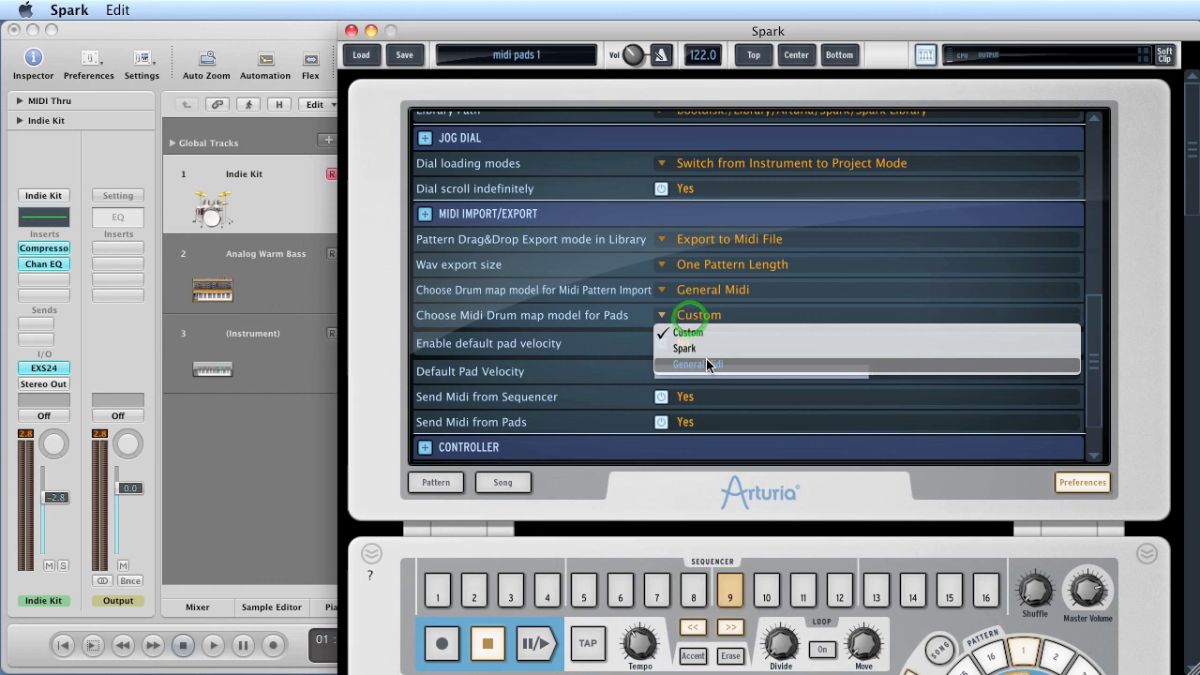
{"action": "left_click", "coordinate": [1160, 255]}
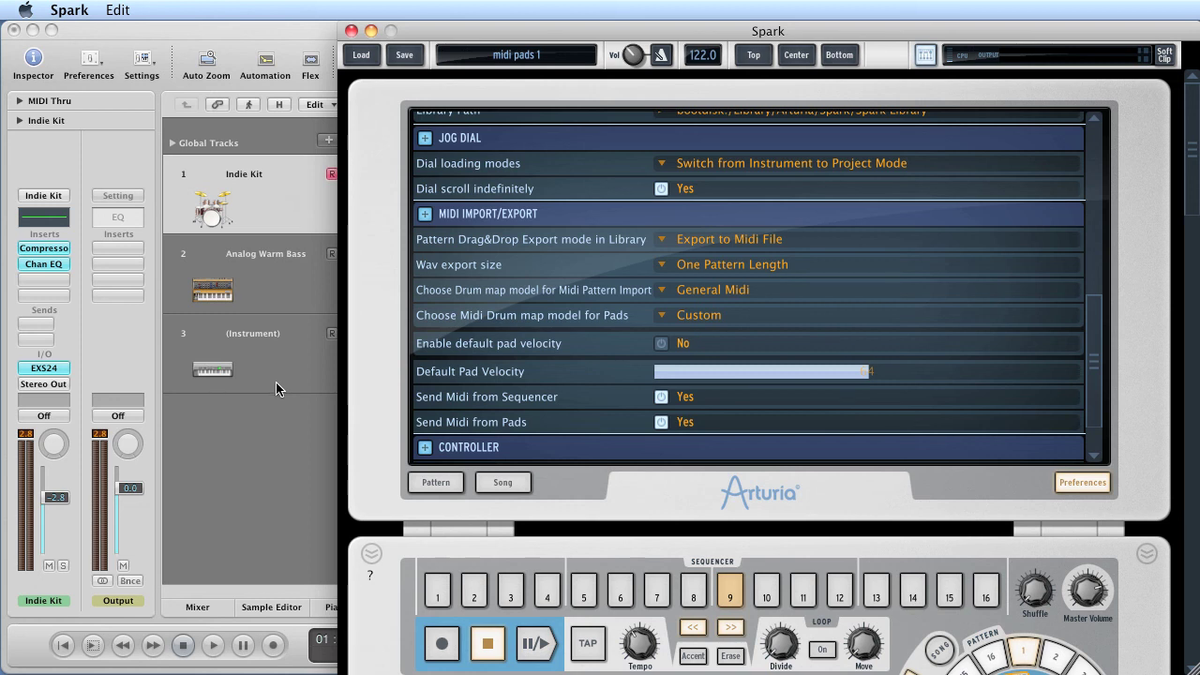
{"action": "left_click", "coordinate": [795, 54]}
- Play the Crash, Open and Closed Hi-Hat, Bass Drum, Snare, and Low/Mid/Hi-Tom pads
{"action": "left_click", "coordinate": [1057, 594]}
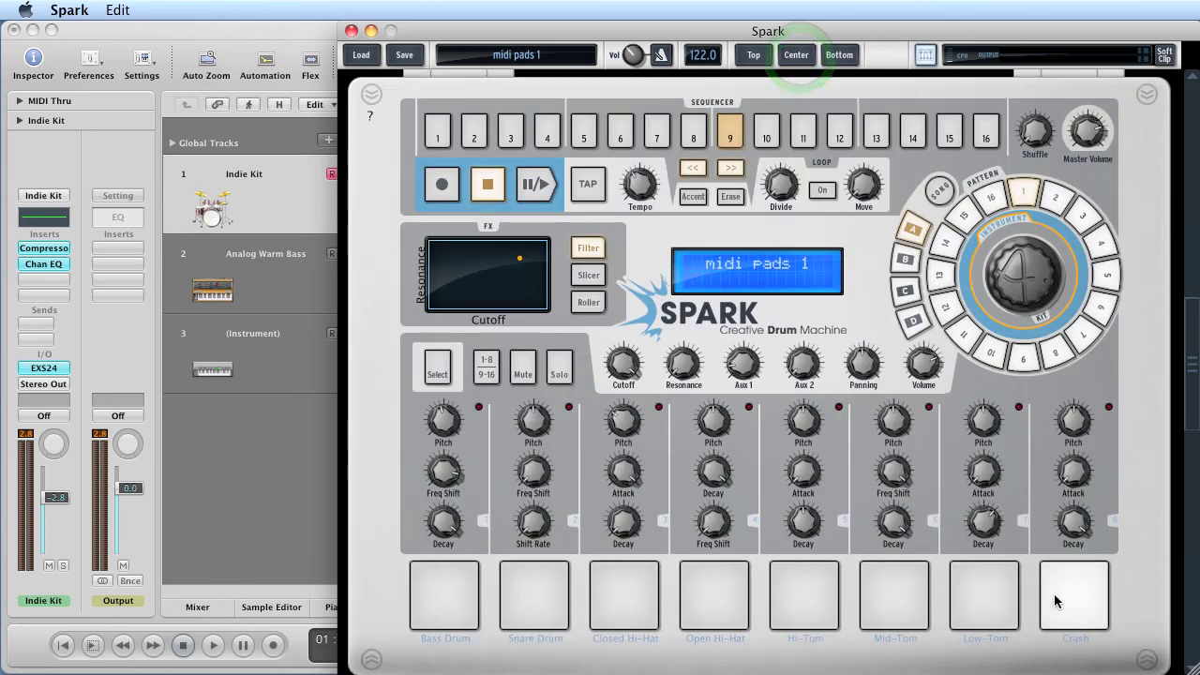
{"action": "left_click", "coordinate": [714, 594]}
{"action": "left_click", "coordinate": [445, 590]}
{"action": "left_click", "coordinate": [624, 595]}
{"action": "left_click", "coordinate": [1014, 610]}
{"action": "left_click", "coordinate": [1061, 600]}
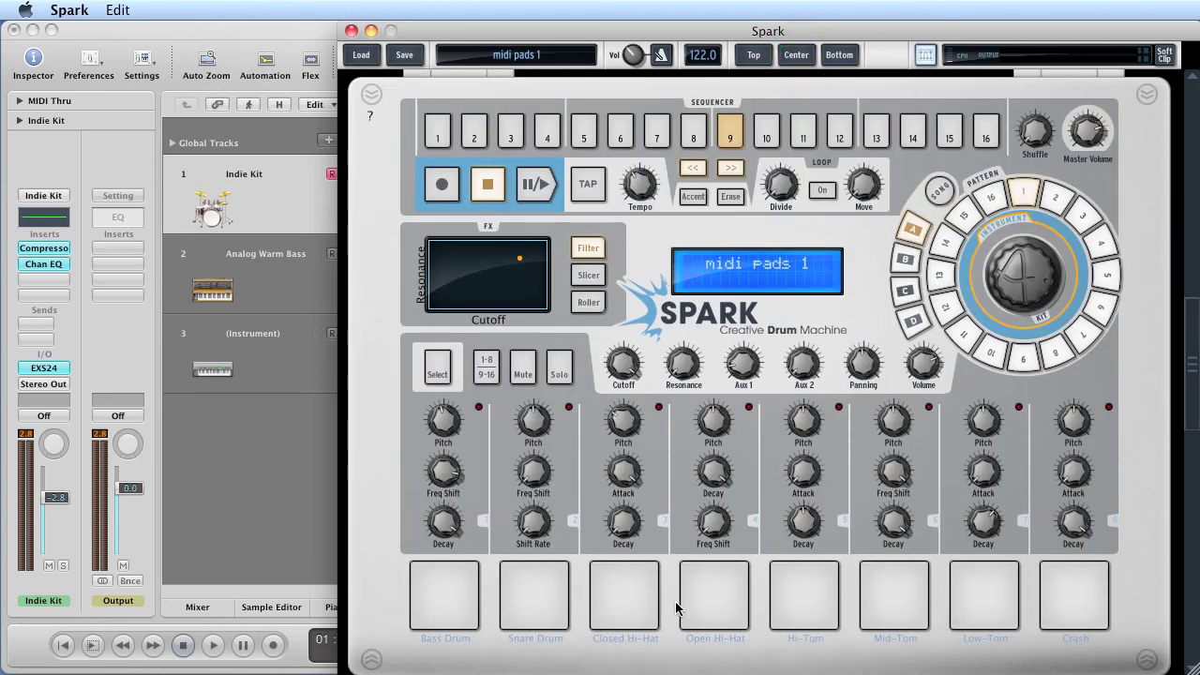
{"action": "left_click", "coordinate": [445, 594]}
{"action": "left_click", "coordinate": [535, 596]}
{"action": "left_click", "coordinate": [1050, 599]}
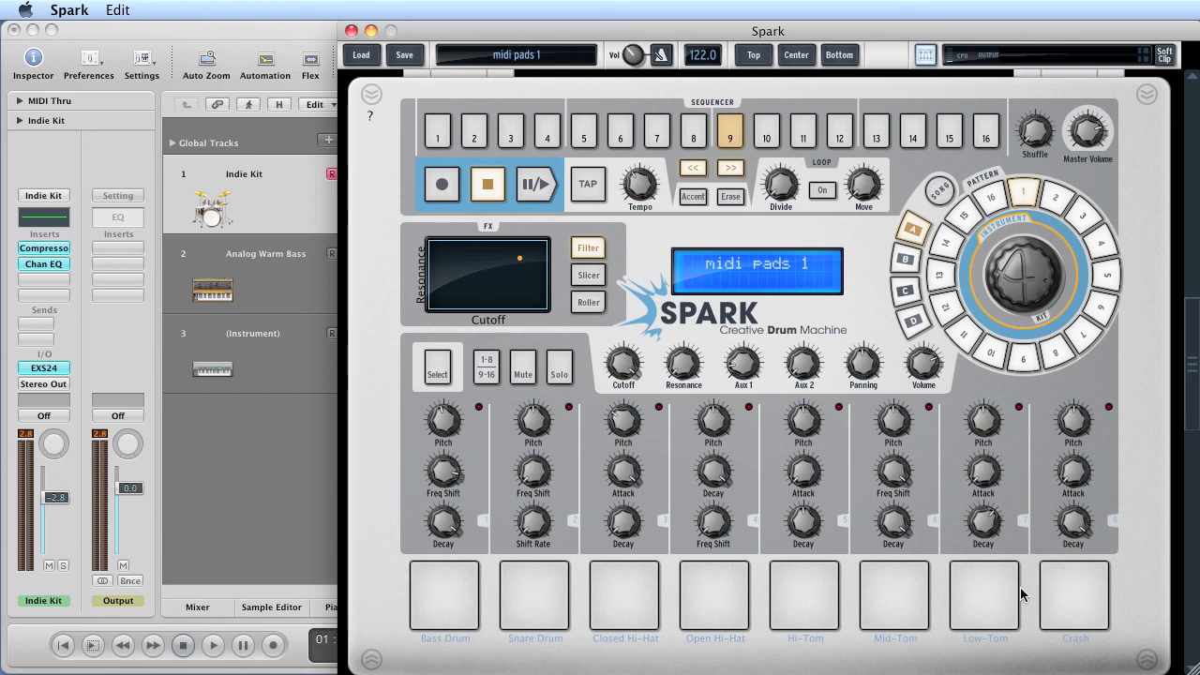
{"action": "left_click", "coordinate": [984, 594]}
{"action": "left_click", "coordinate": [895, 619]}
{"action": "left_click", "coordinate": [899, 598]}
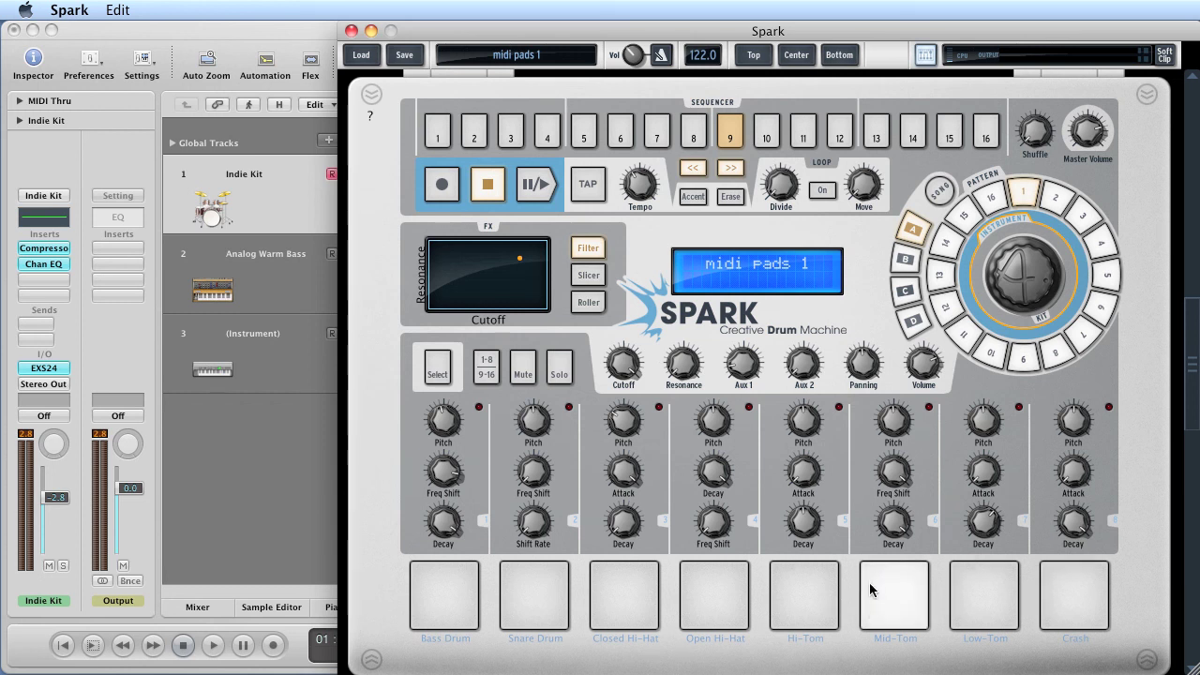
{"action": "left_click", "coordinate": [444, 596]}
{"action": "left_click", "coordinate": [803, 596]}
{"action": "left_click", "coordinate": [1081, 600]}
{"action": "left_click", "coordinate": [804, 596]}
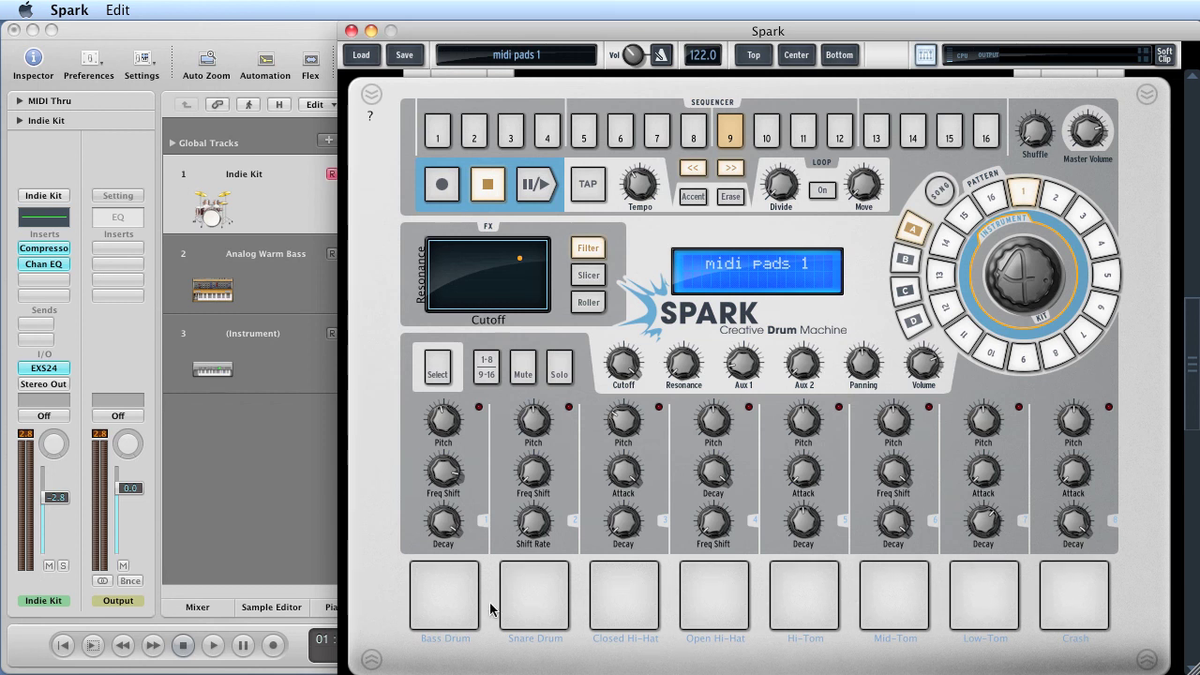
{"action": "left_click", "coordinate": [464, 602]}
{"action": "left_click", "coordinate": [804, 598]}
{"action": "left_click", "coordinate": [1055, 602]}
{"action": "left_click", "coordinate": [657, 600]}
{"action": "left_click", "coordinate": [459, 600]}
{"action": "left_click", "coordinate": [1074, 596]}
{"action": "left_click", "coordinate": [984, 596]}
{"action": "left_click", "coordinate": [710, 594]}
- Move the Spark window right, replaying the Hi-Hat, Bass Drum, Hi-Tom and Crash pads
{"action": "left_click_drag", "start_coordinate": [598, 38], "coordinate": [652, 37]}
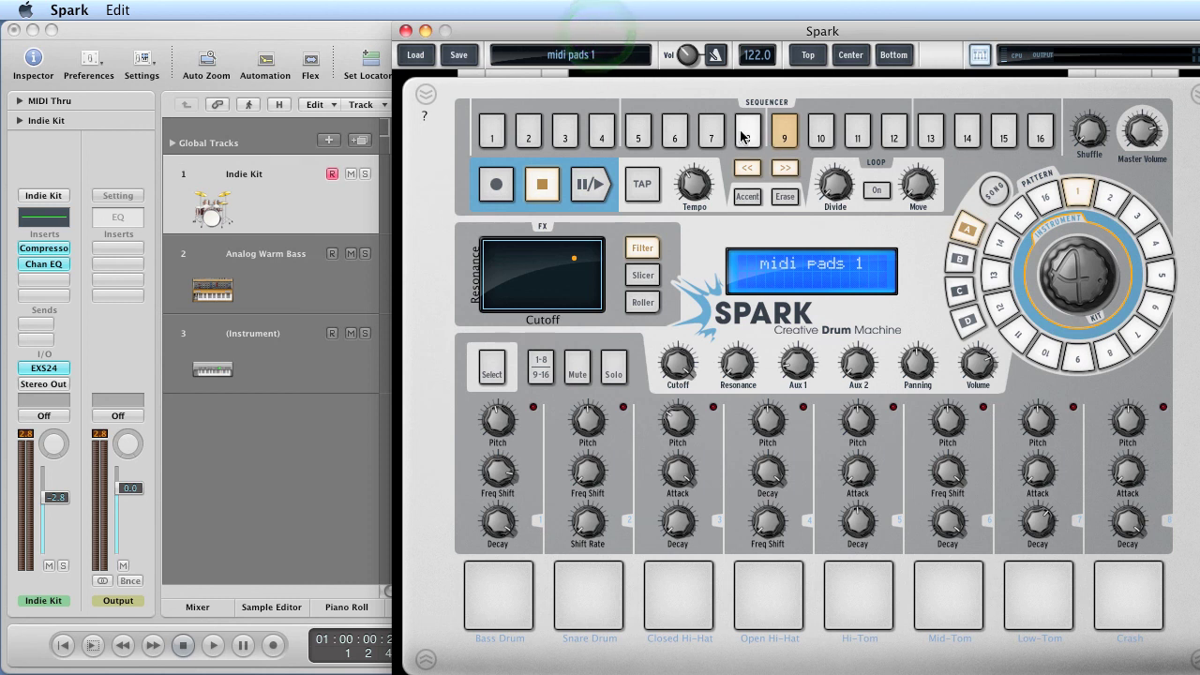
{"action": "left_click", "coordinate": [757, 585]}
{"action": "left_click", "coordinate": [491, 586]}
{"action": "left_click", "coordinate": [867, 590]}
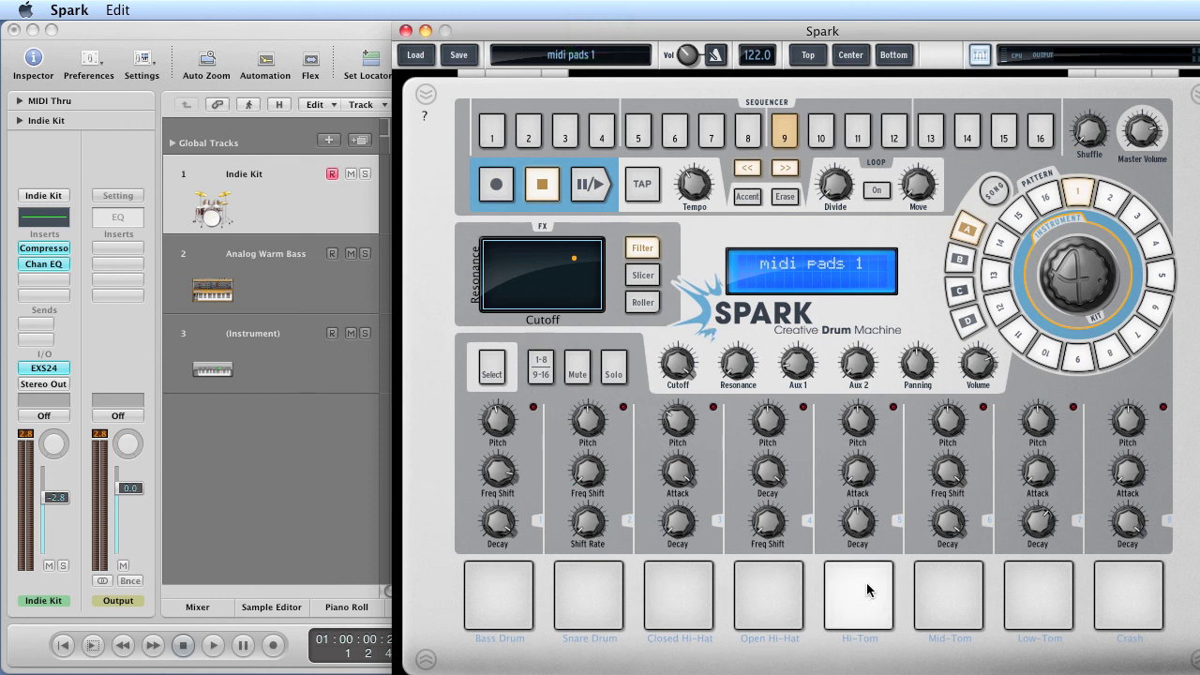
{"action": "left_click", "coordinate": [1120, 589]}
{"action": "left_click", "coordinate": [678, 594]}
{"action": "left_click", "coordinate": [498, 589]}
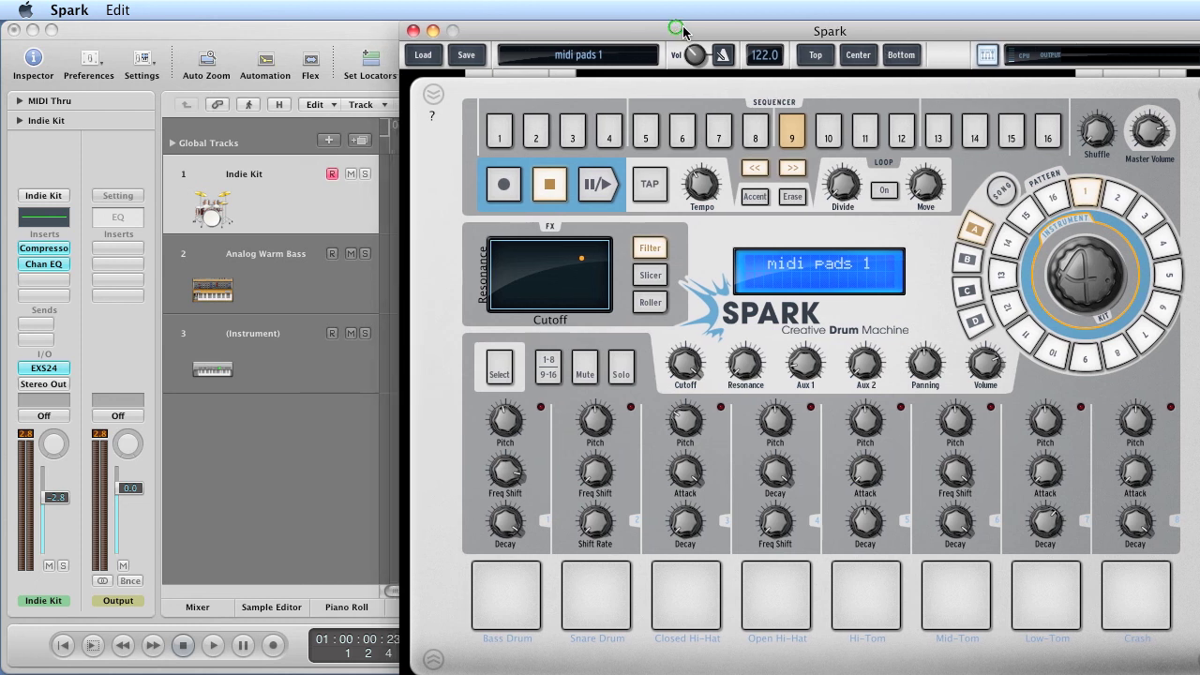
{"action": "left_click_drag", "start_coordinate": [674, 31], "coordinate": [691, 33]}
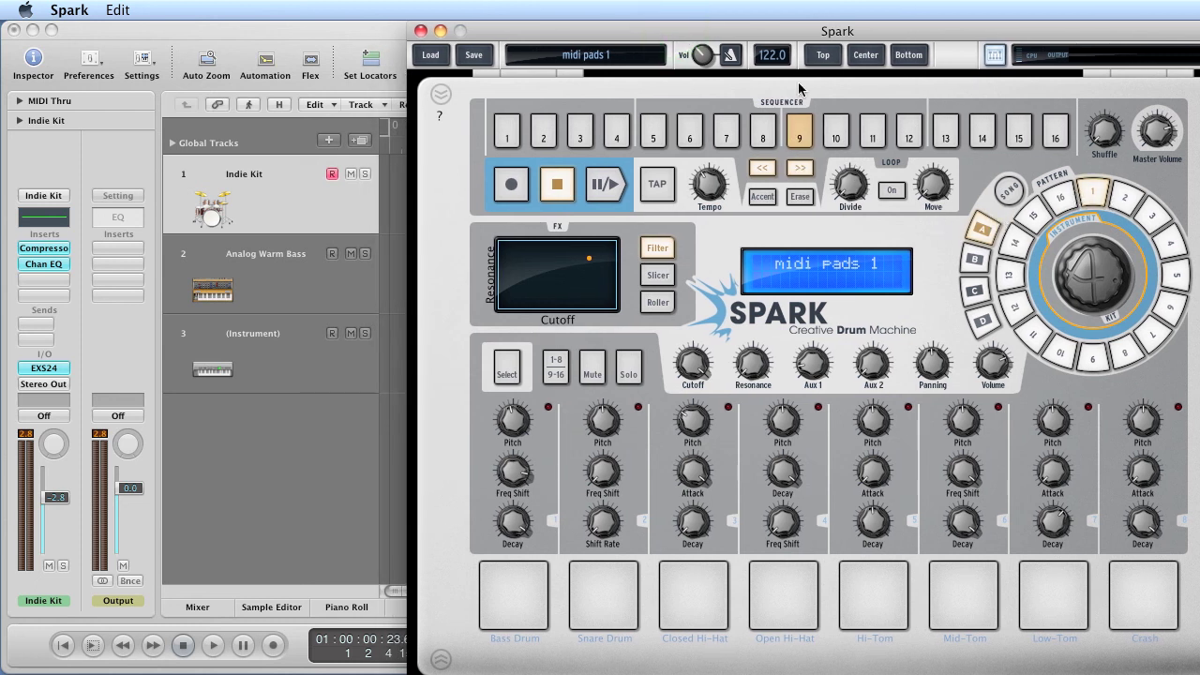
{"action": "left_click_drag", "start_coordinate": [796, 29], "coordinate": [824, 29]}
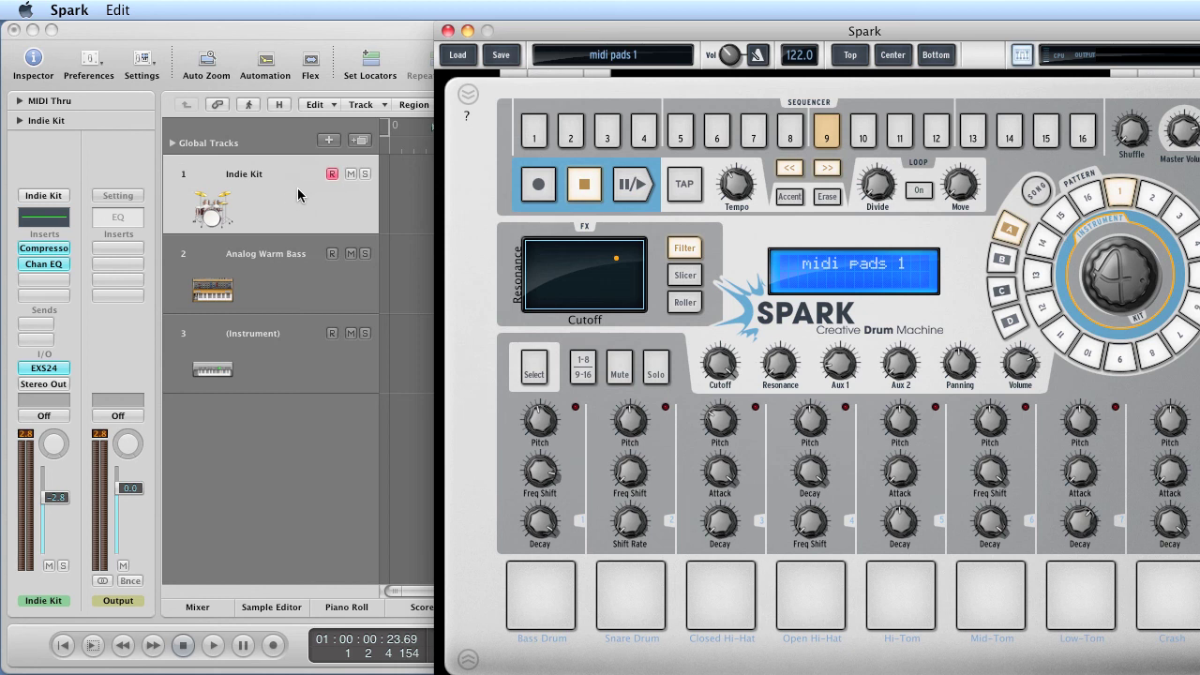
- Play and stop the pattern, hit the Bass Drum, toggle step 9, then move Spark right
{"action": "left_click", "coordinate": [633, 187]}
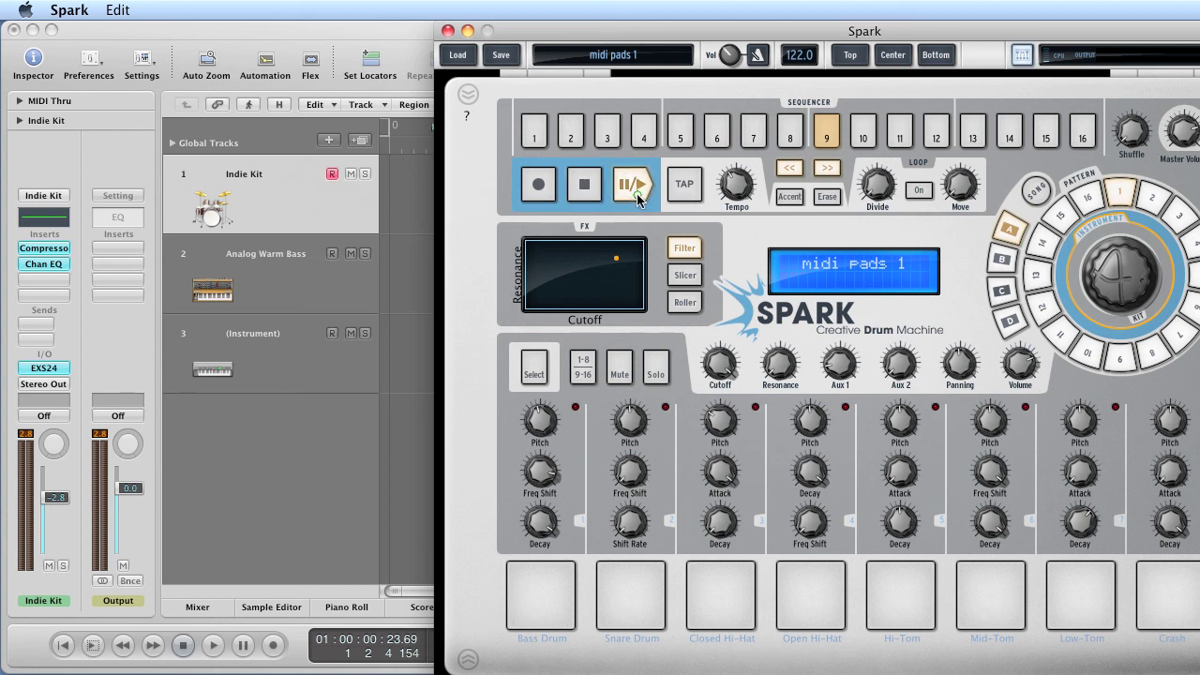
{"action": "left_click", "coordinate": [591, 194]}
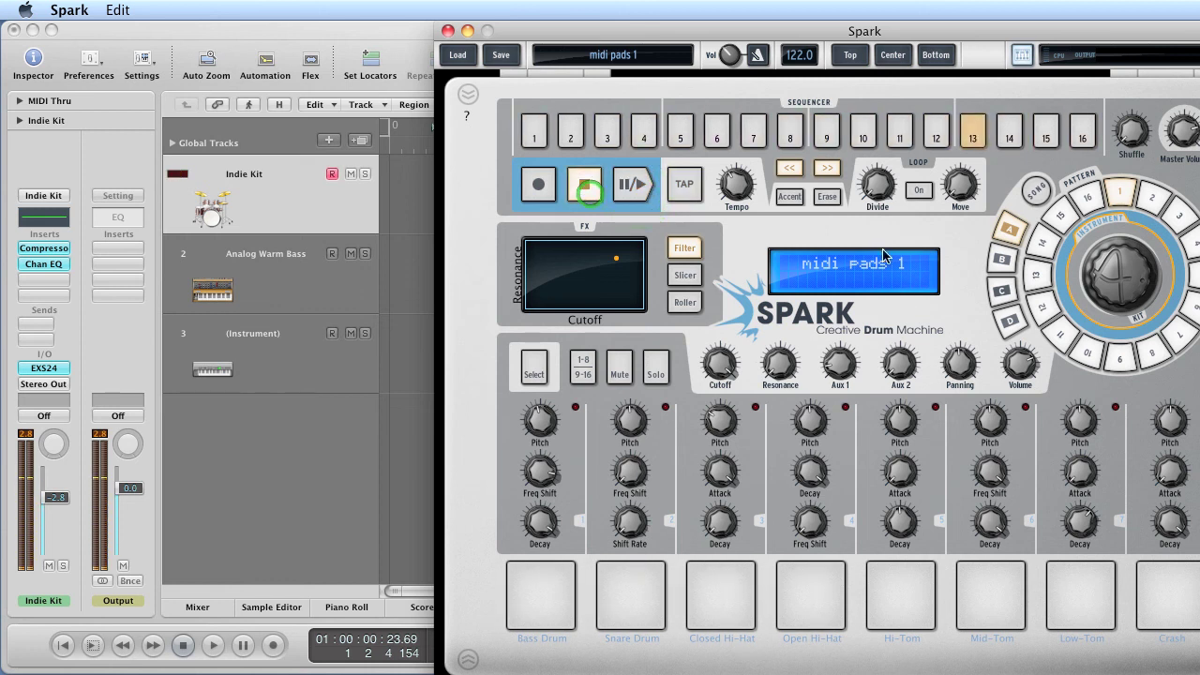
{"action": "left_click", "coordinate": [527, 573]}
{"action": "left_click", "coordinate": [811, 137]}
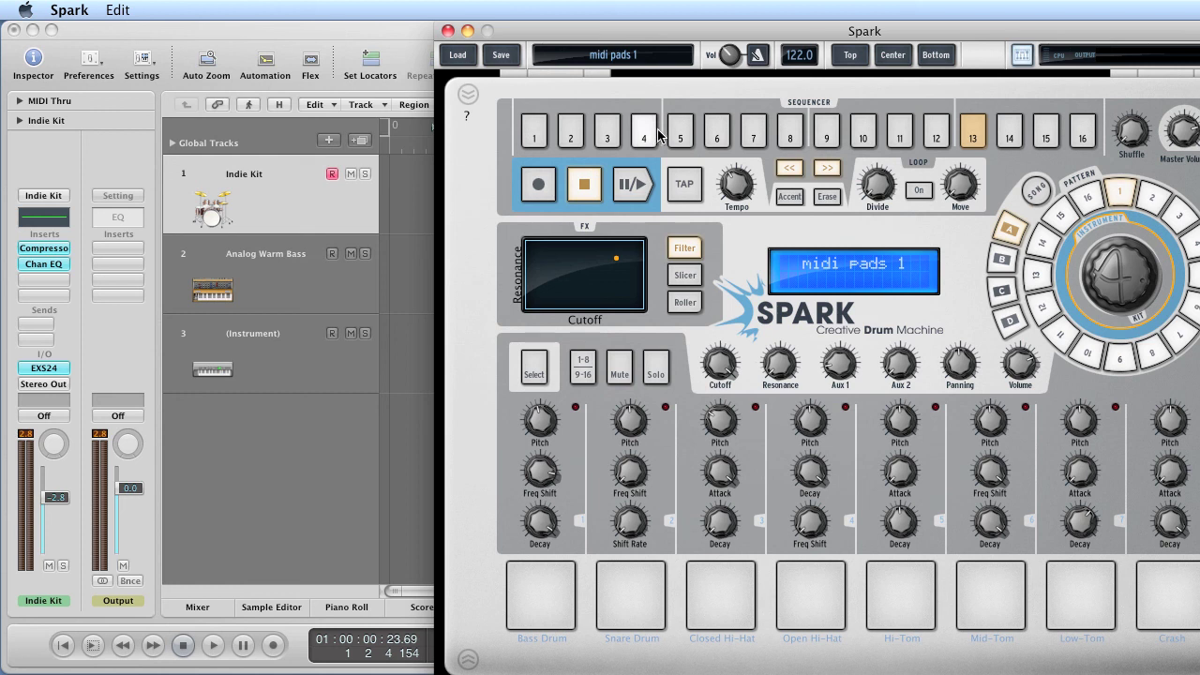
{"action": "left_click_drag", "start_coordinate": [628, 38], "coordinate": [956, 37]}
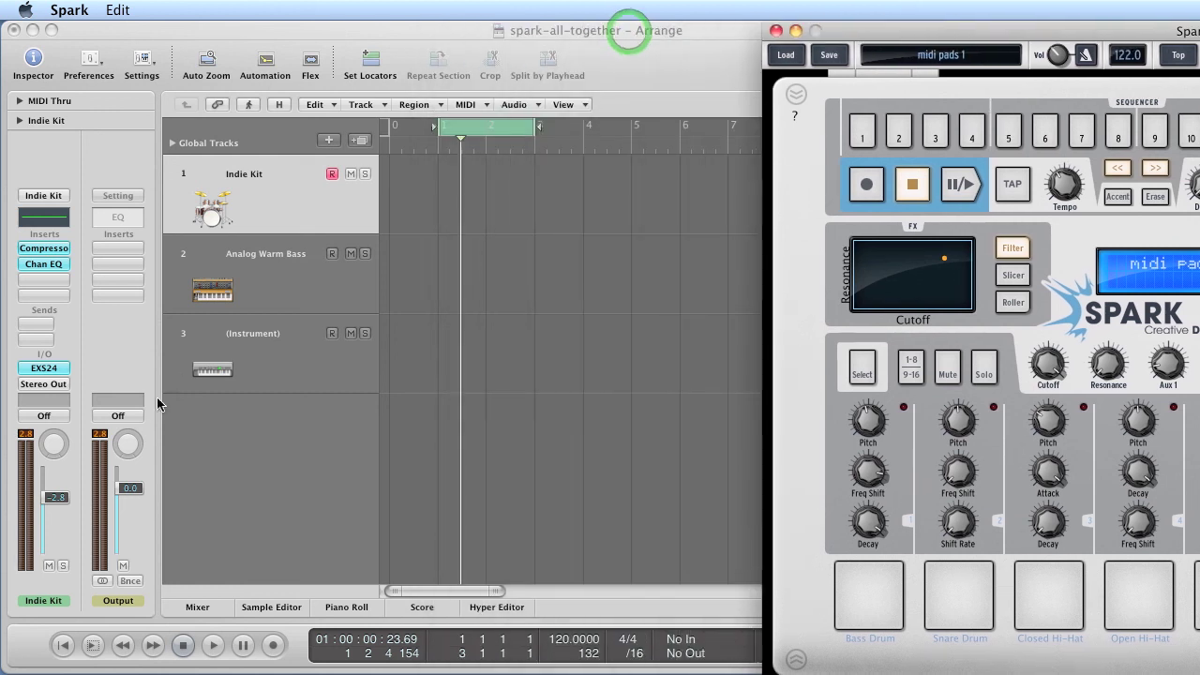
- Select the Instrument track, play and stop pattern 2, then move the Spark window left
{"action": "left_click", "coordinate": [287, 357]}
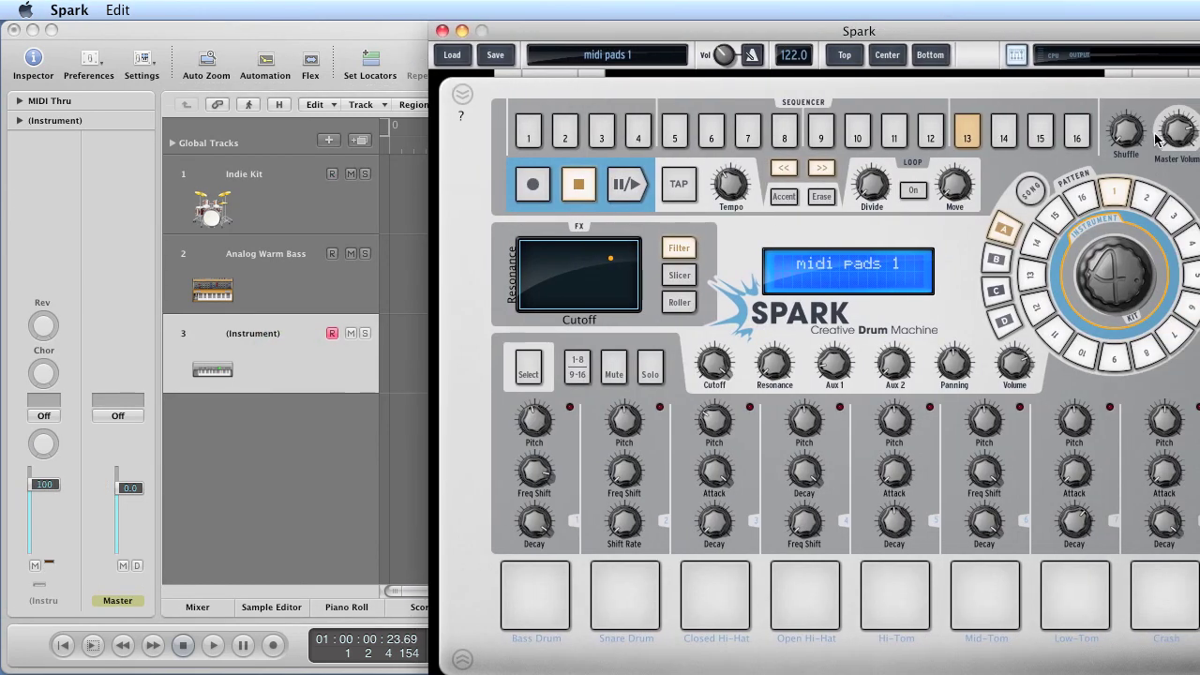
{"action": "left_click", "coordinate": [1149, 195]}
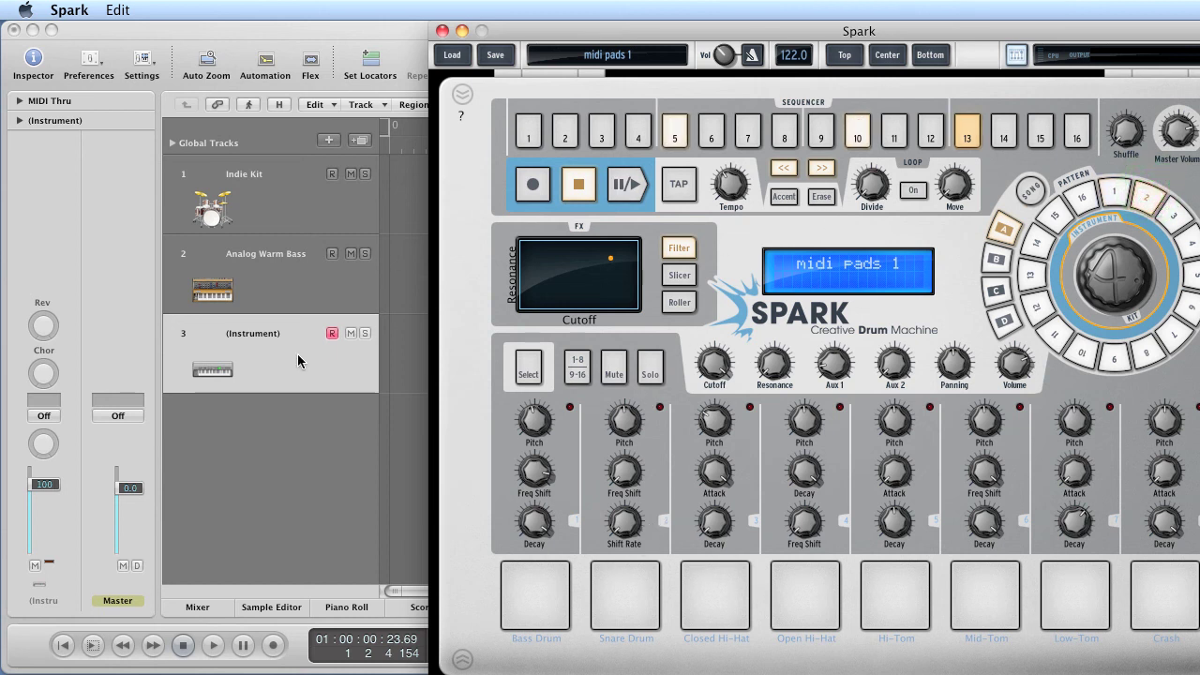
{"action": "left_click", "coordinate": [635, 194]}
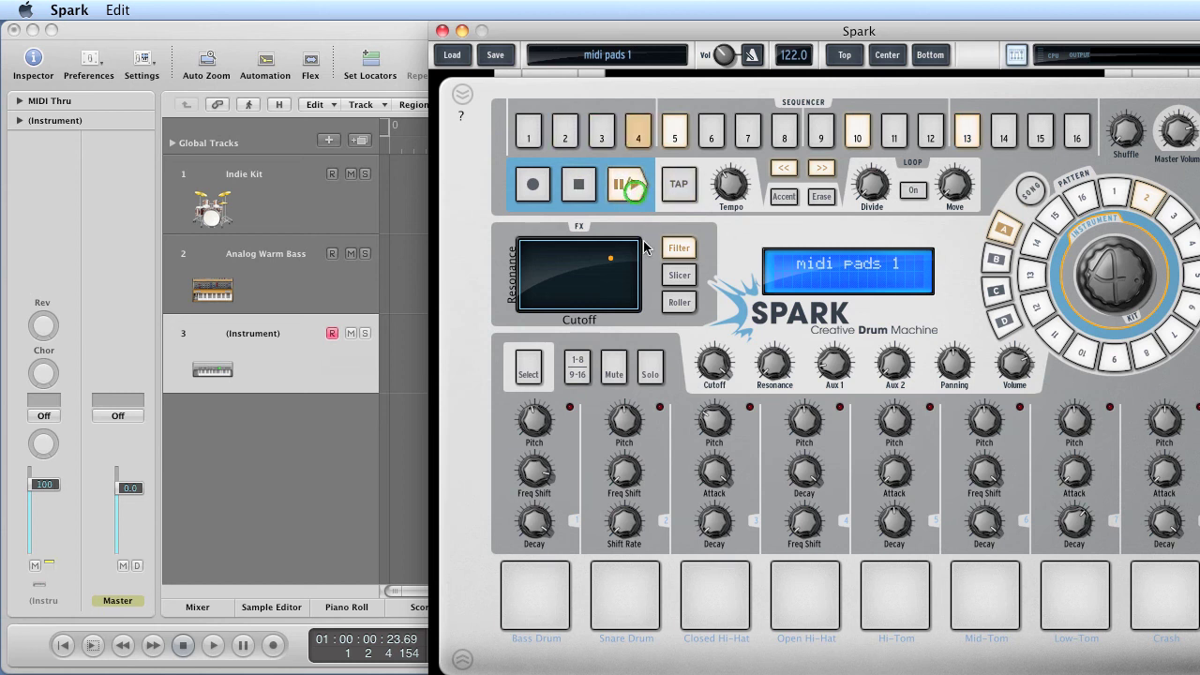
{"action": "left_click", "coordinate": [578, 190]}
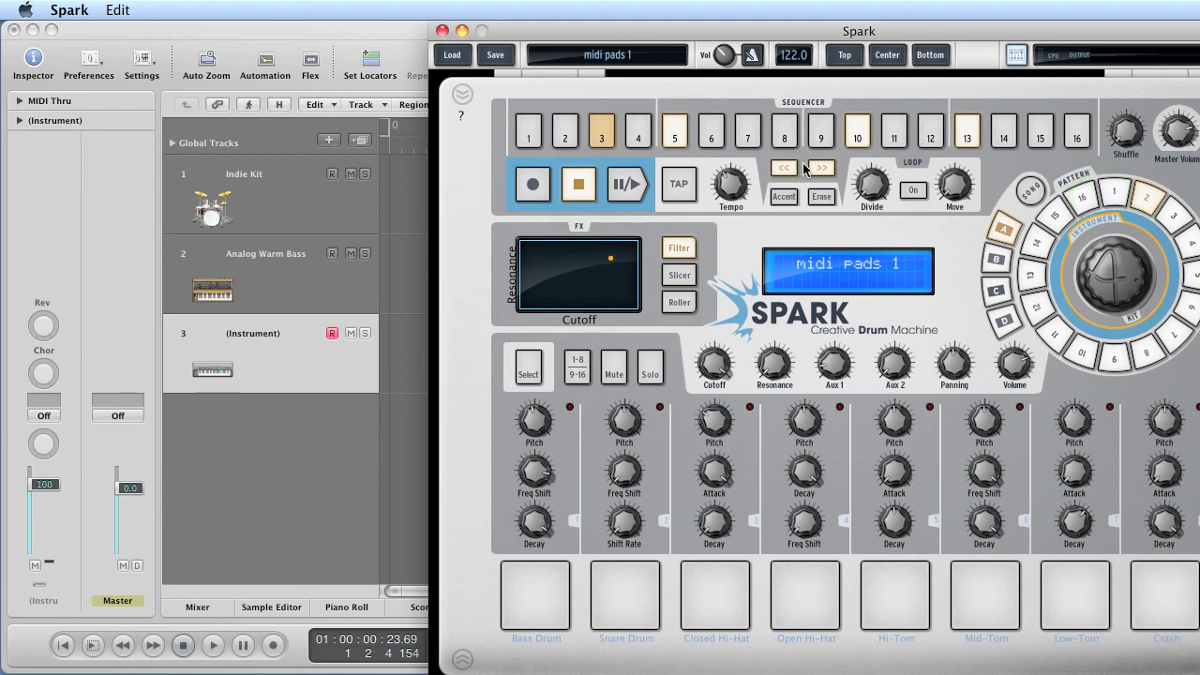
{"action": "left_click_drag", "start_coordinate": [768, 36], "coordinate": [673, 32]}
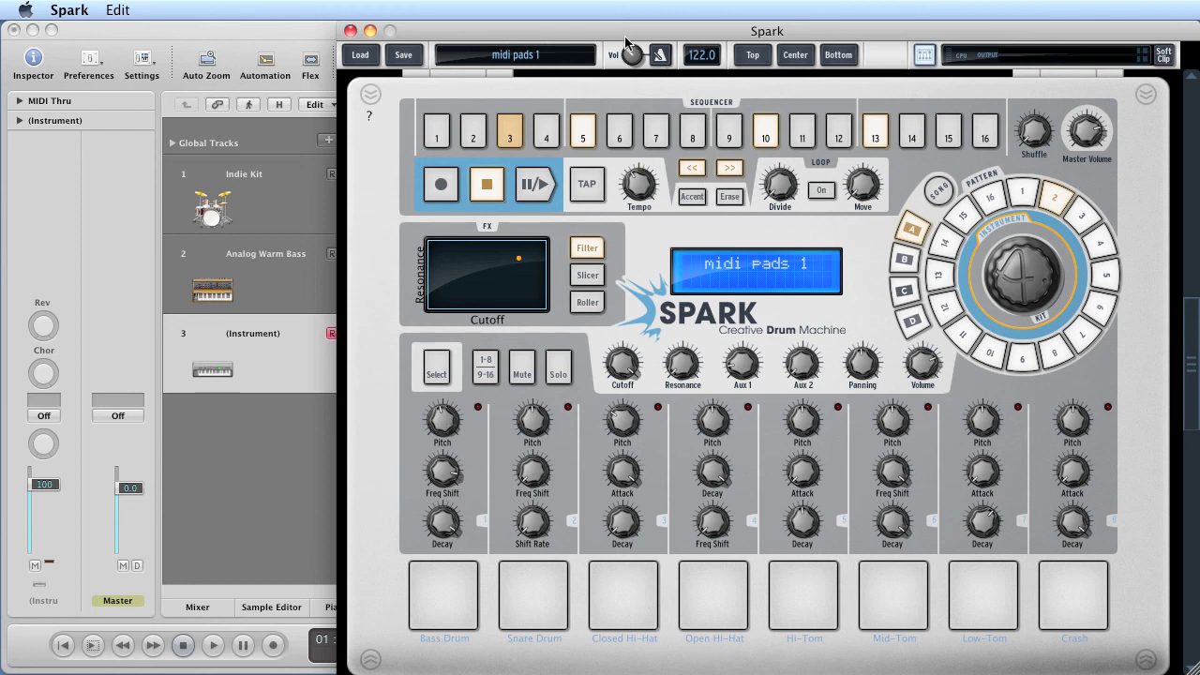
- Move the Spark window right and show its Bottom pads and instruments section
{"action": "left_click_drag", "start_coordinate": [626, 43], "coordinate": [739, 43]}
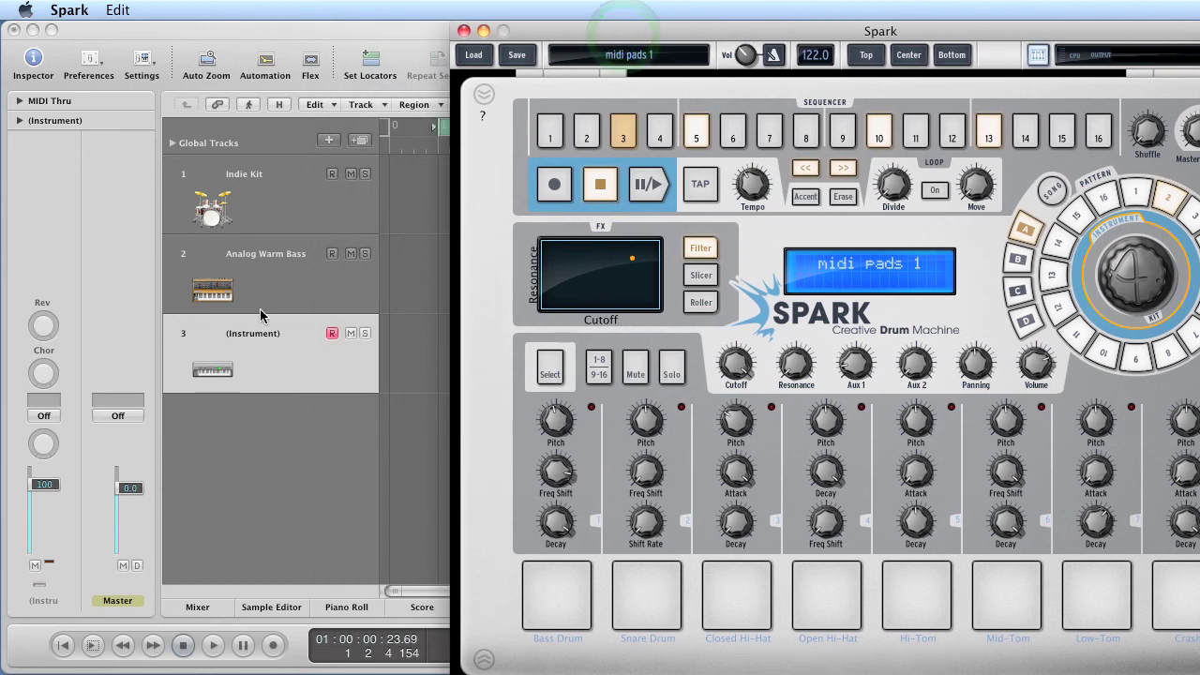
{"action": "left_click_drag", "start_coordinate": [660, 35], "coordinate": [669, 36]}
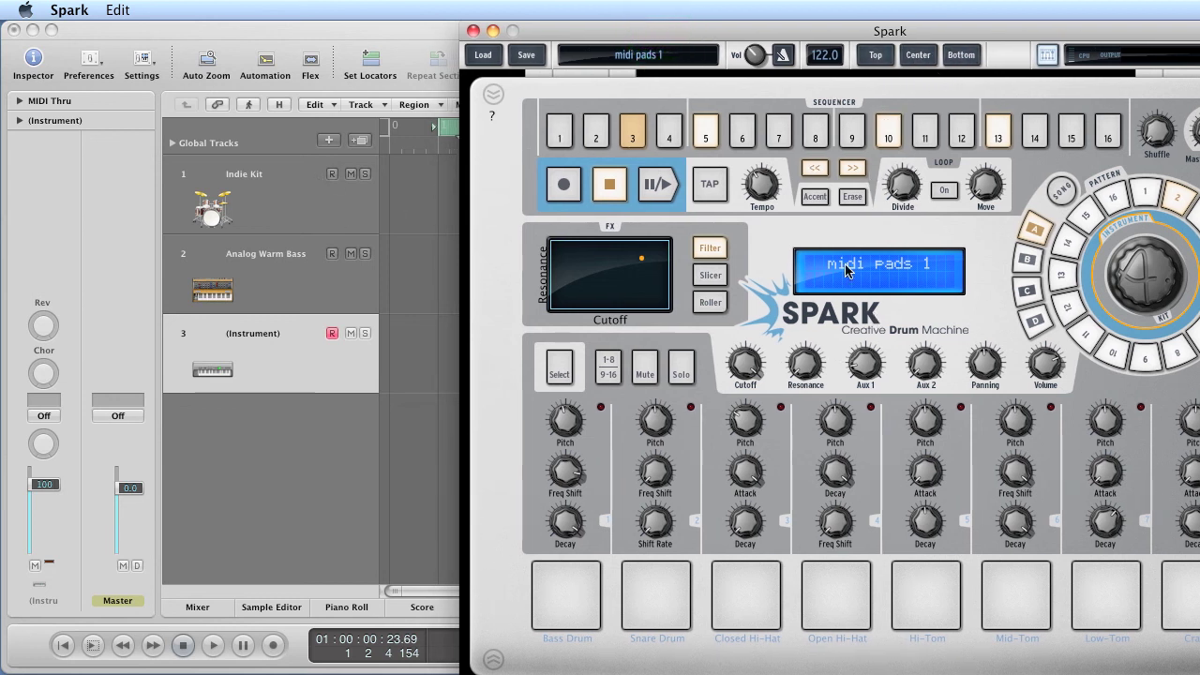
{"action": "left_click", "coordinate": [959, 58]}
{"action": "left_click_drag", "start_coordinate": [859, 31], "coordinate": [1031, 31]}
- Drag library patterns A1 and A2 onto the Indie Kit track as consecutive regions
{"action": "left_click", "coordinate": [863, 612]}
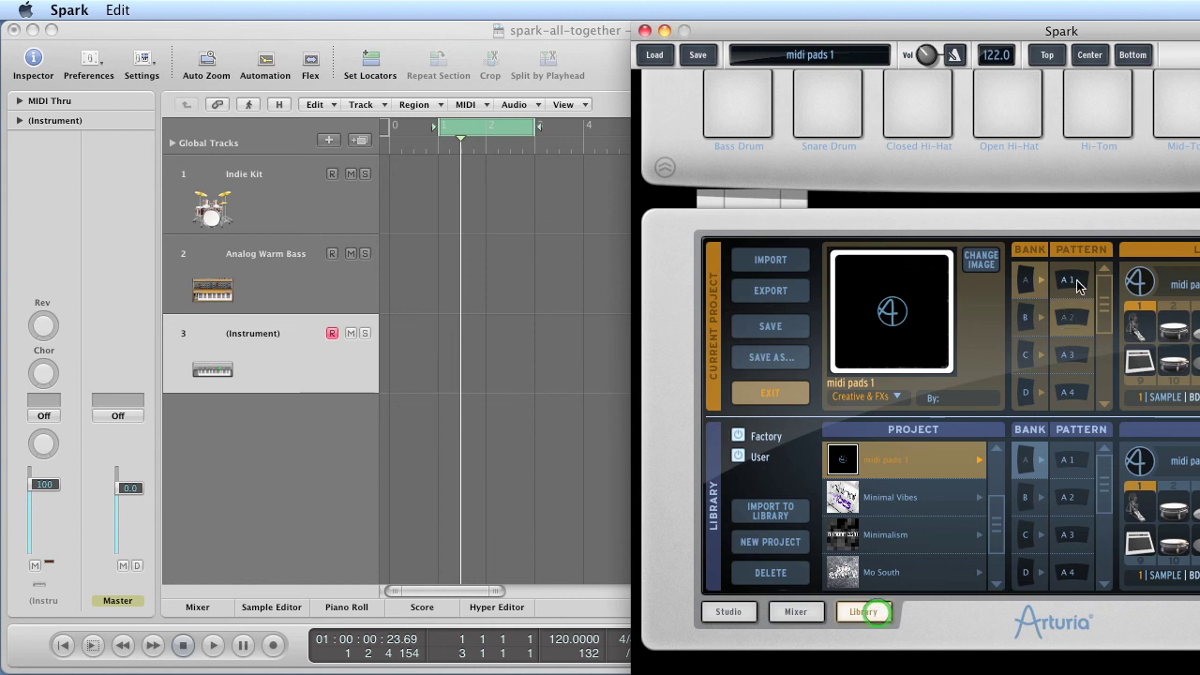
{"action": "left_click_drag", "start_coordinate": [1075, 279], "coordinate": [458, 187]}
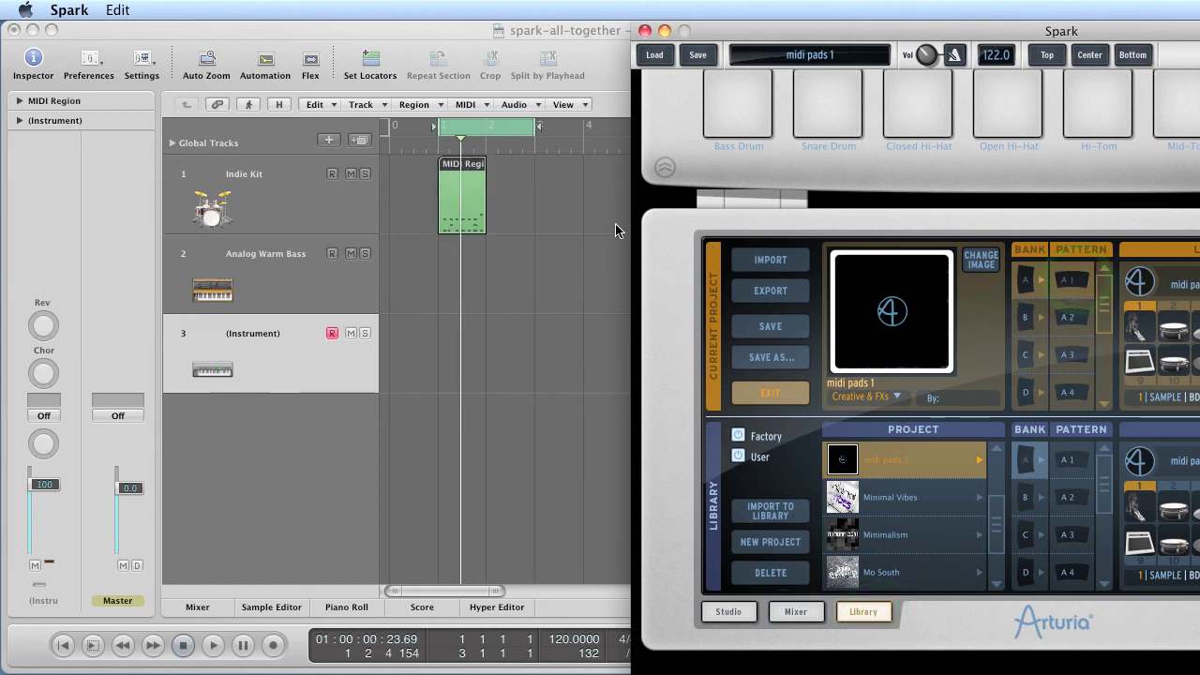
{"action": "left_click_drag", "start_coordinate": [1083, 324], "coordinate": [511, 194]}
{"action": "left_click", "coordinate": [819, 38]}
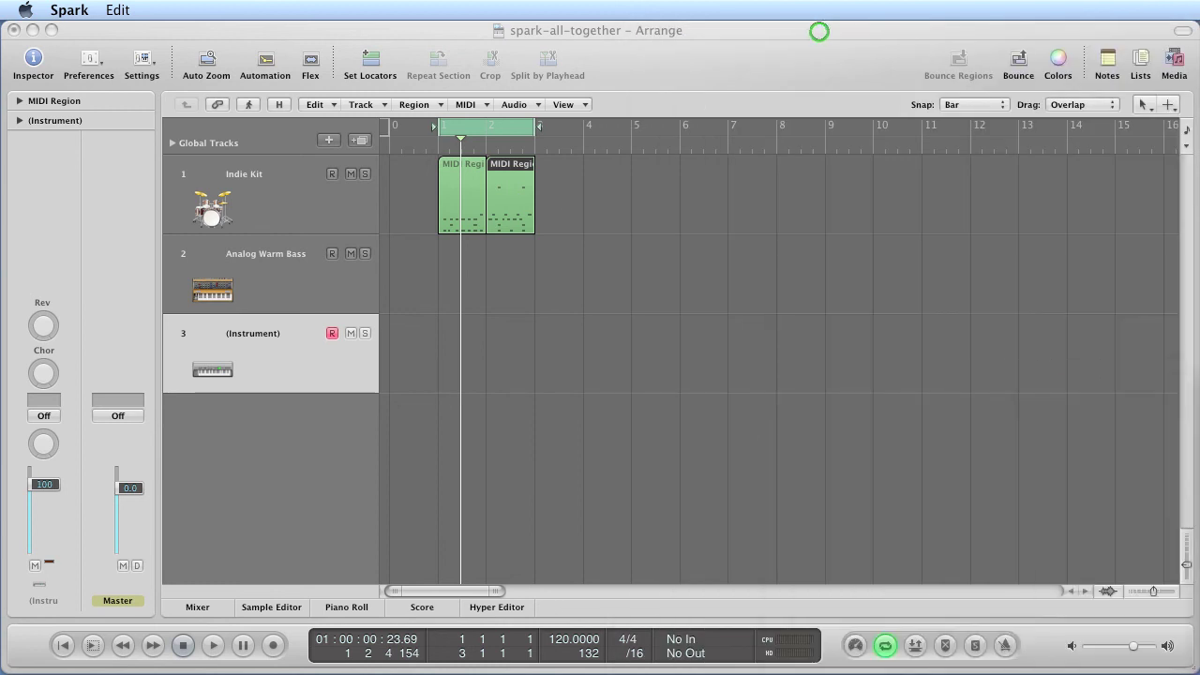
- Marquee-select both MIDI regions on the Indie Kit track
{"action": "left_click_drag", "start_coordinate": [431, 195], "coordinate": [581, 202]}
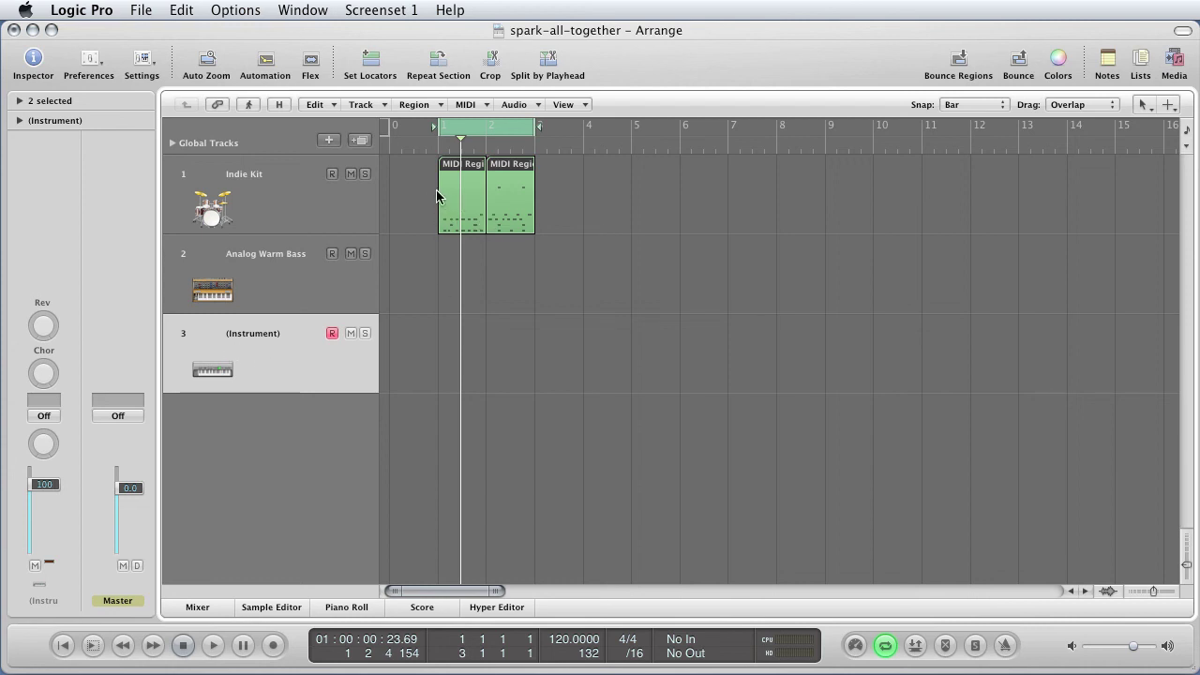
{"action": "left_click_drag", "start_coordinate": [433, 194], "coordinate": [672, 193]}
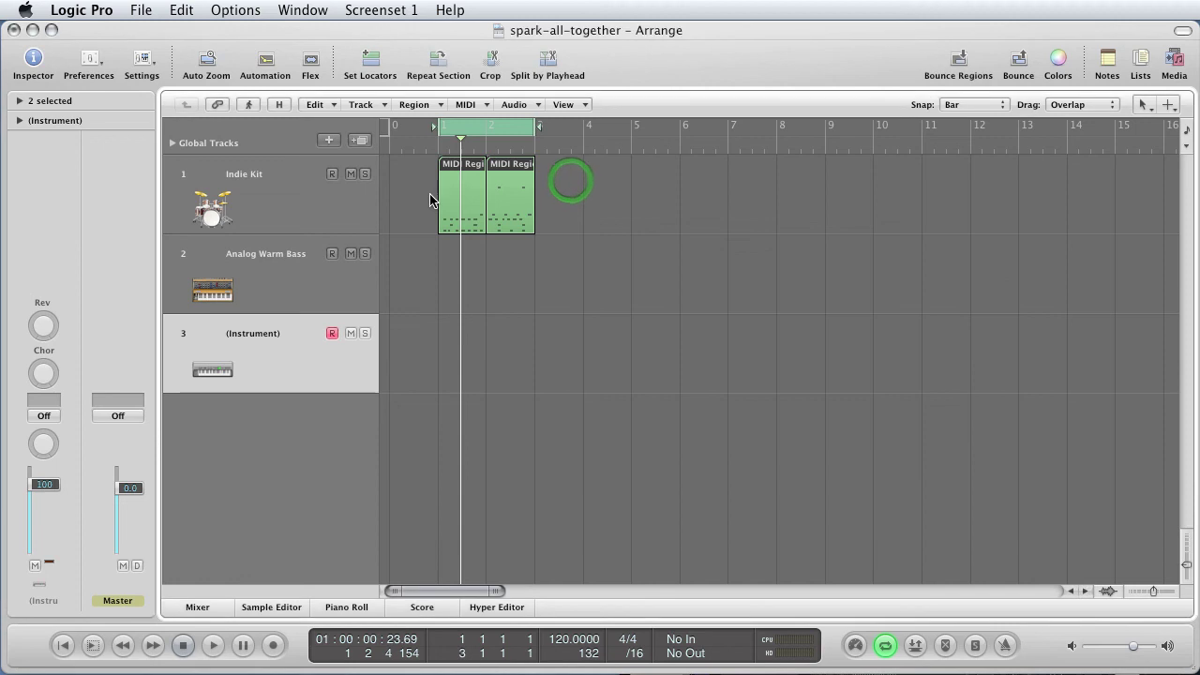
- Delete the two selected regions, then reposition Spark and show its Bottom instruments panel
{"action": "key", "text": "Delete"}
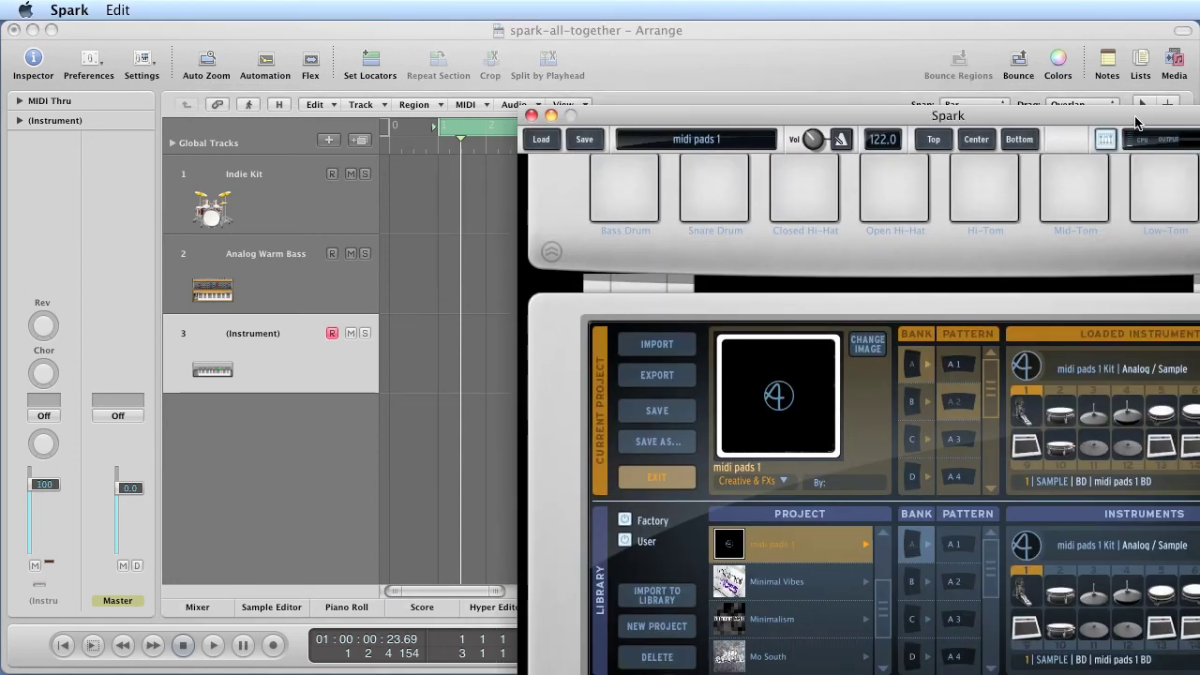
{"action": "left_click_drag", "start_coordinate": [1135, 122], "coordinate": [1113, 105]}
{"action": "left_click", "coordinate": [952, 121]}
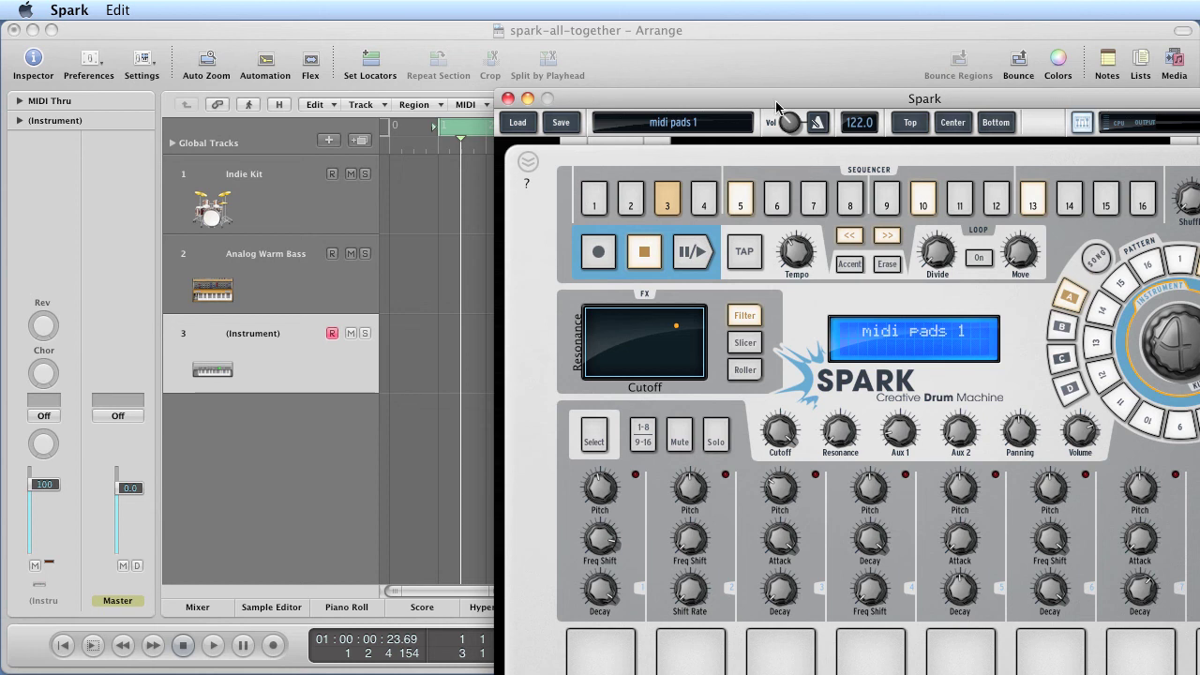
{"action": "left_click_drag", "start_coordinate": [776, 104], "coordinate": [828, 35]}
{"action": "left_click", "coordinate": [1048, 55]}
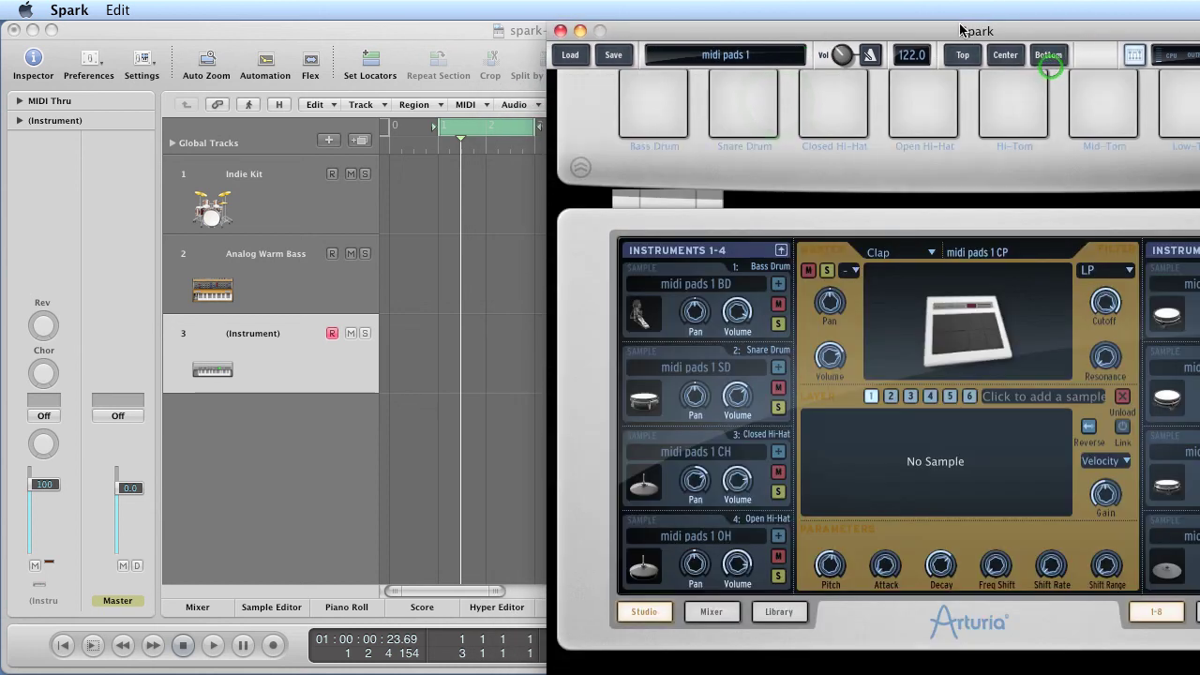
- From Spark's Library, drag pattern A1 to bar 1 and A2 after it on Indie Kit
{"action": "left_click_drag", "start_coordinate": [960, 31], "coordinate": [1060, 28]}
{"action": "left_click", "coordinate": [859, 611]}
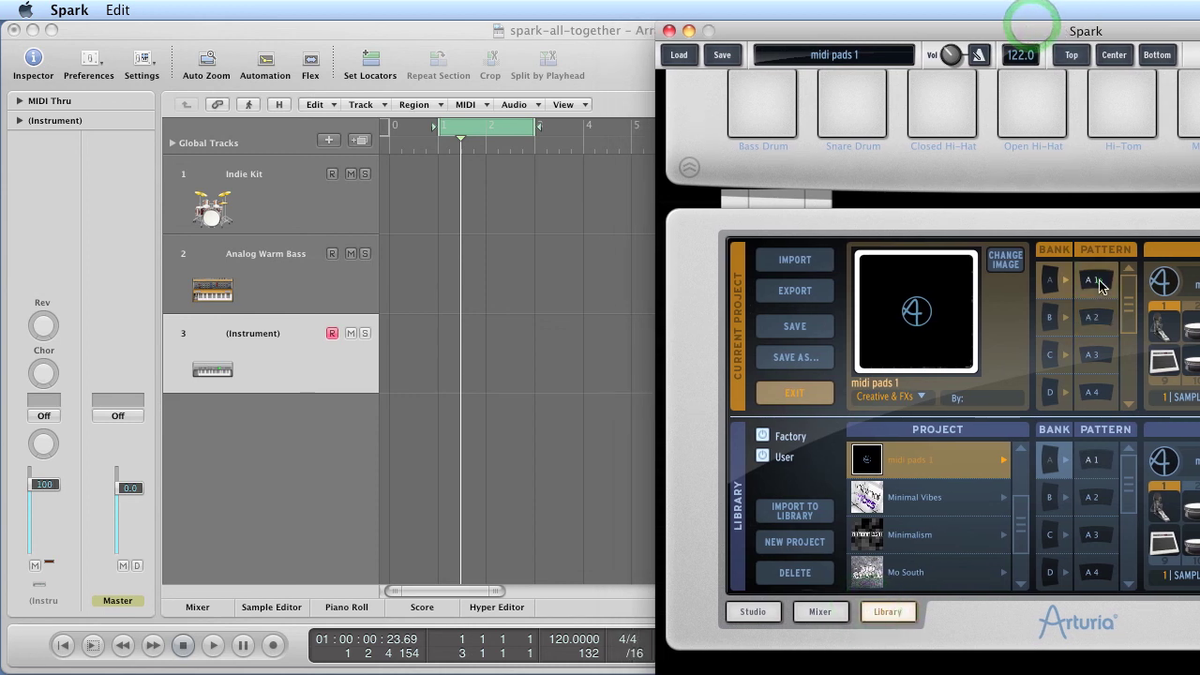
{"action": "left_click_drag", "start_coordinate": [1099, 286], "coordinate": [453, 194]}
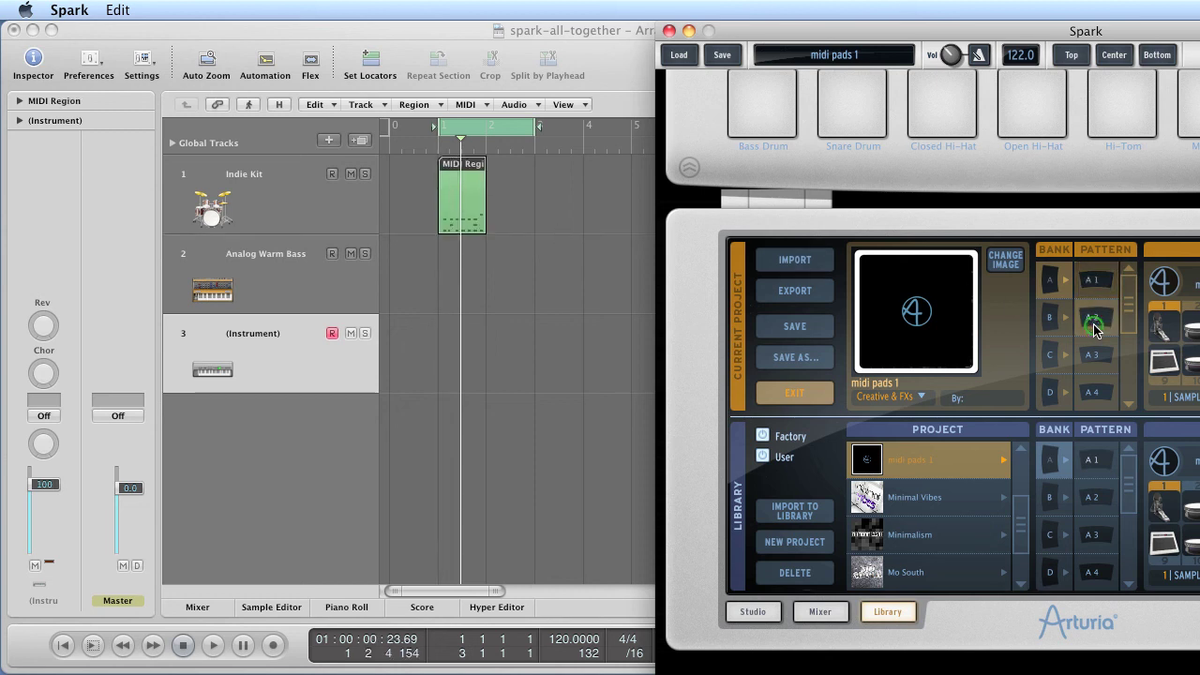
{"action": "left_click_drag", "start_coordinate": [1096, 328], "coordinate": [535, 218]}
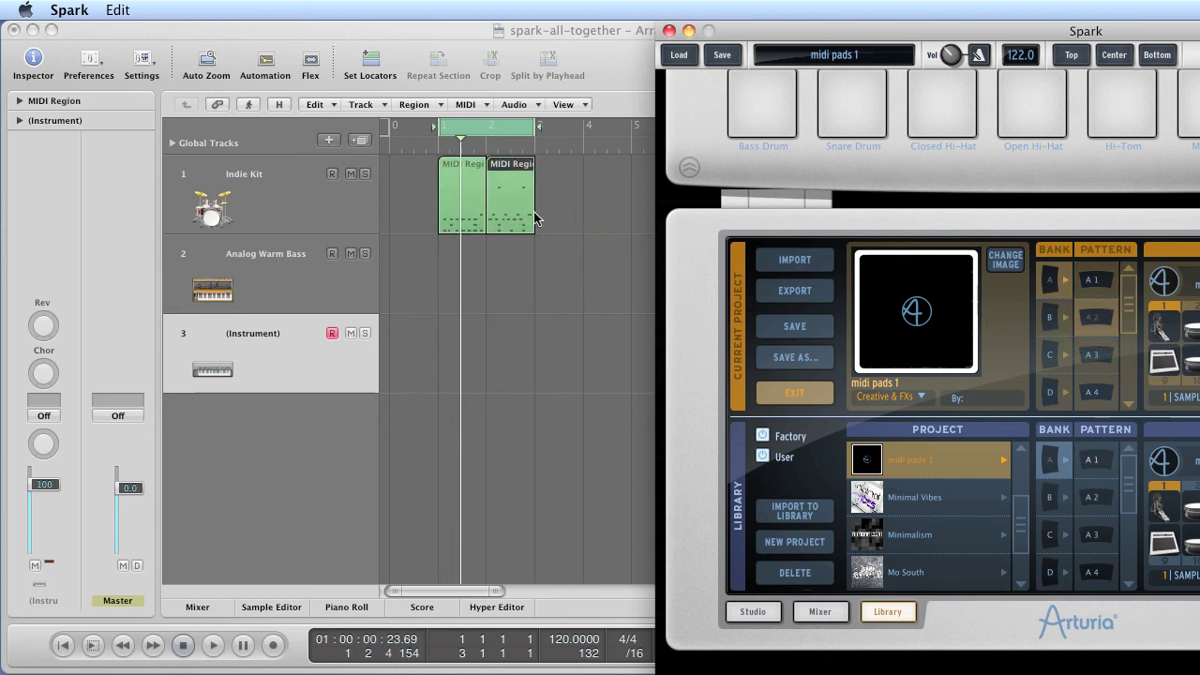
{"action": "left_click_drag", "start_coordinate": [852, 43], "coordinate": [474, 42]}
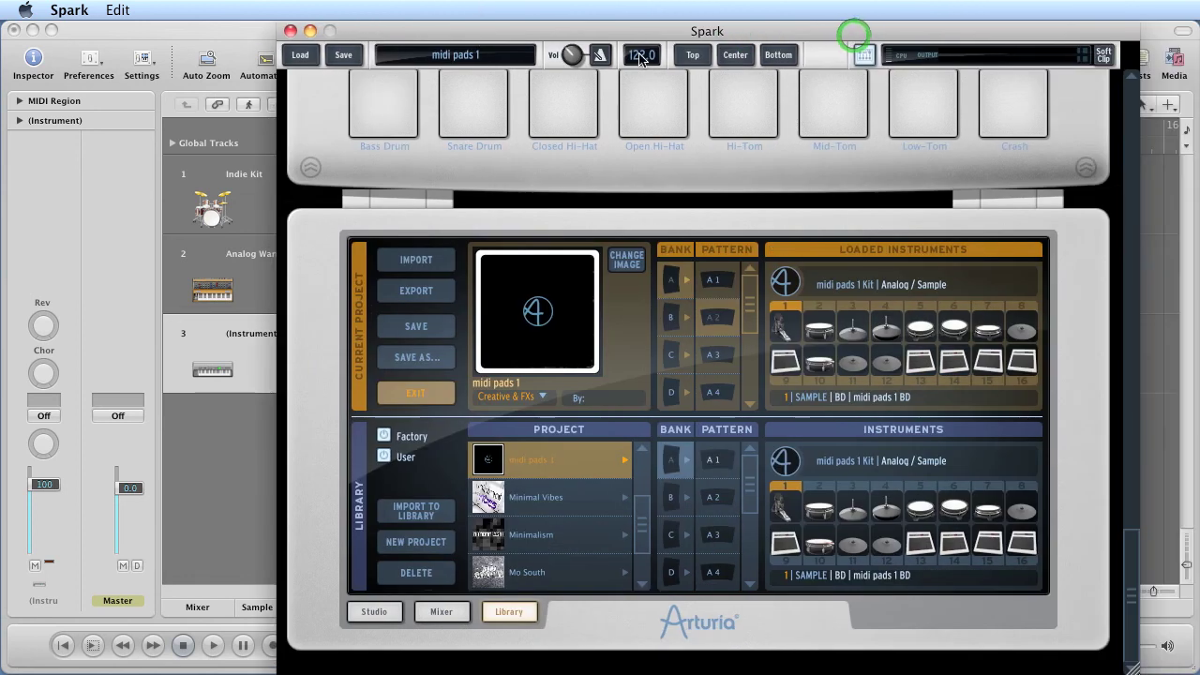
- Switch Spark to Center view, move it aside, select both regions and tap the Bass Drum
{"action": "left_click", "coordinate": [735, 55]}
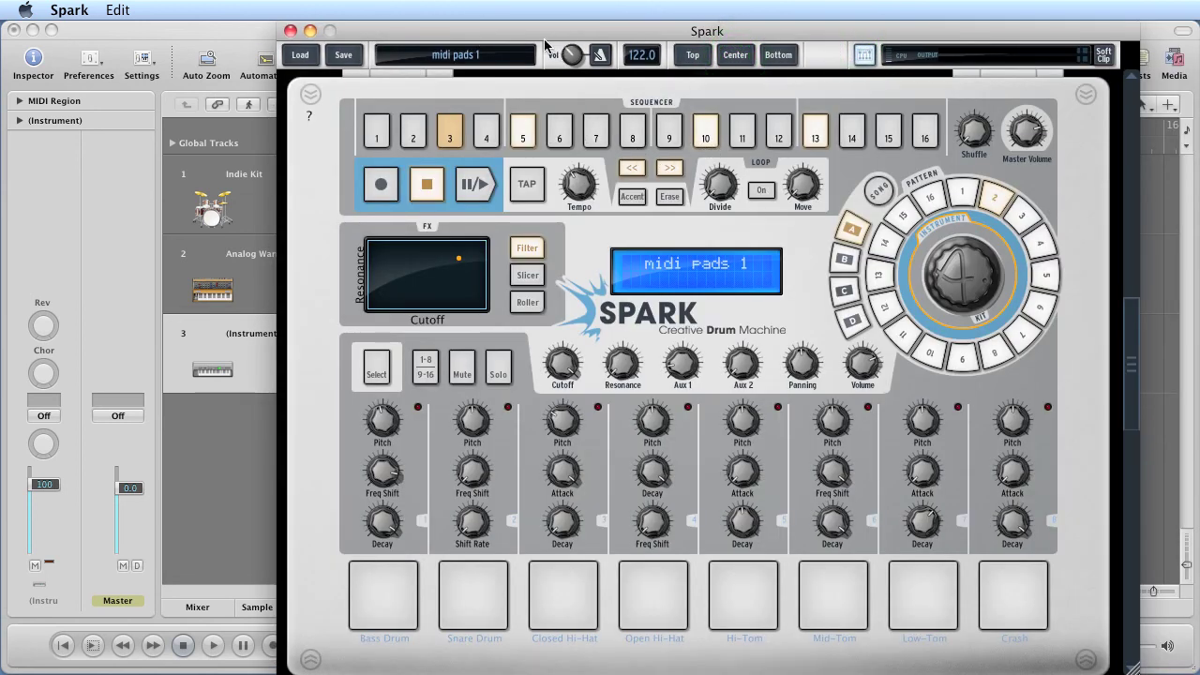
{"action": "left_click_drag", "start_coordinate": [539, 42], "coordinate": [1199, 415]}
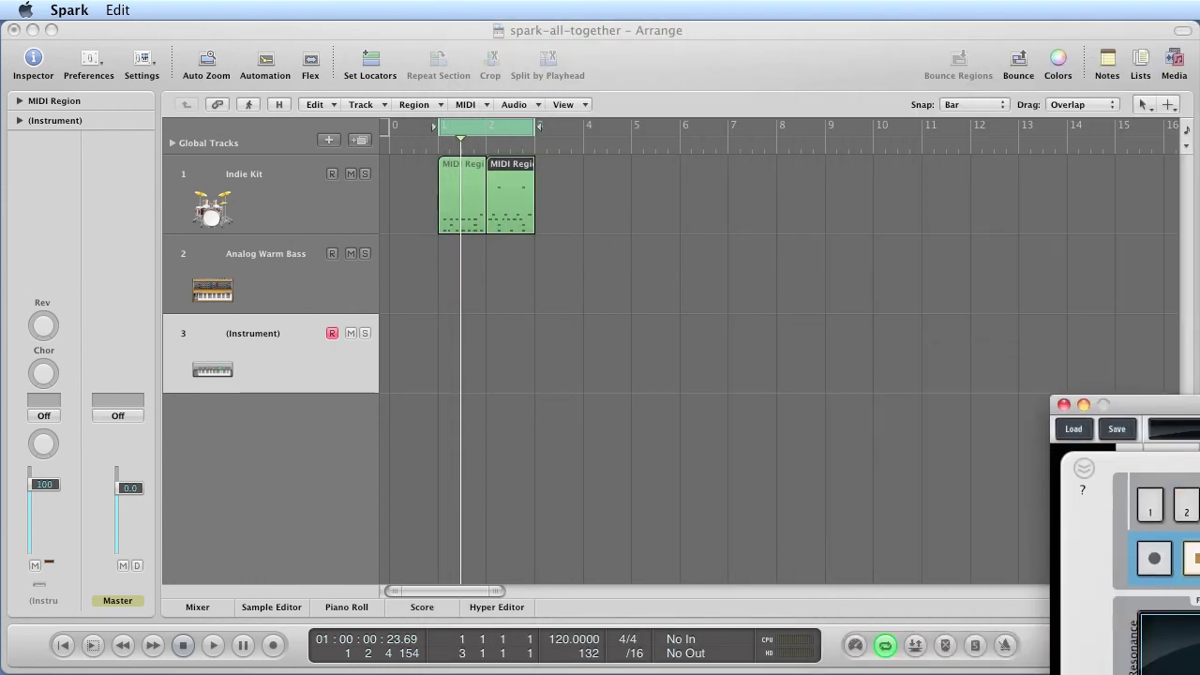
{"action": "left_click", "coordinate": [453, 174]}
{"action": "left_click", "coordinate": [513, 167]}
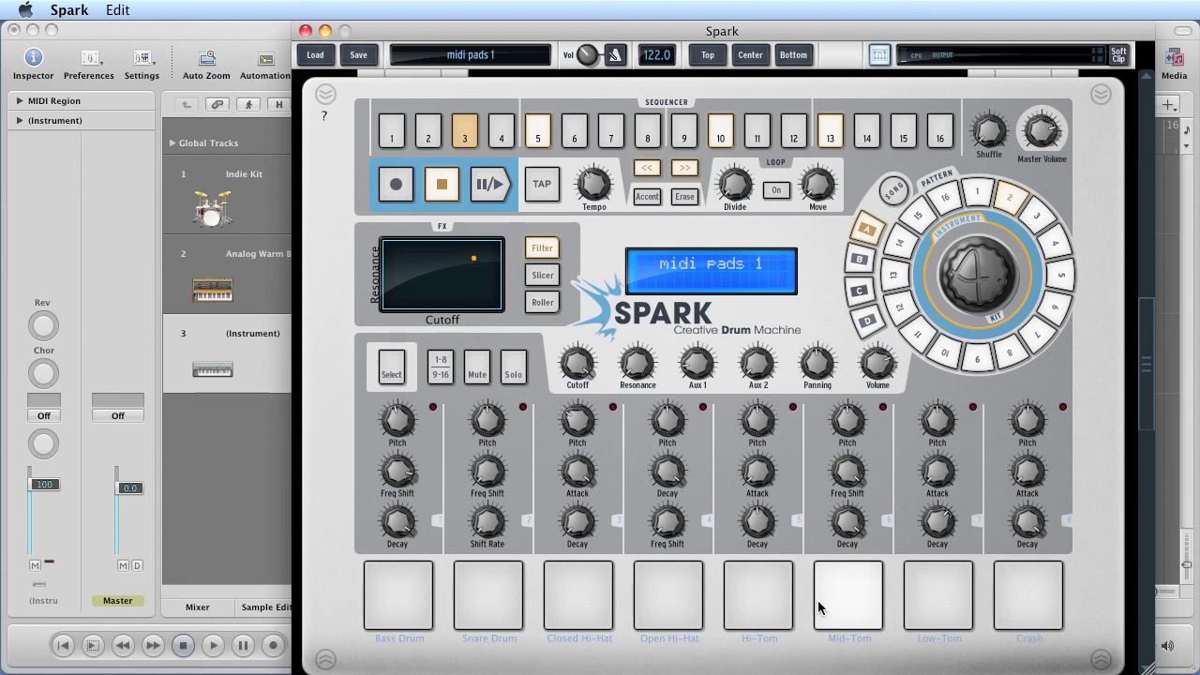
{"action": "left_click", "coordinate": [400, 589]}
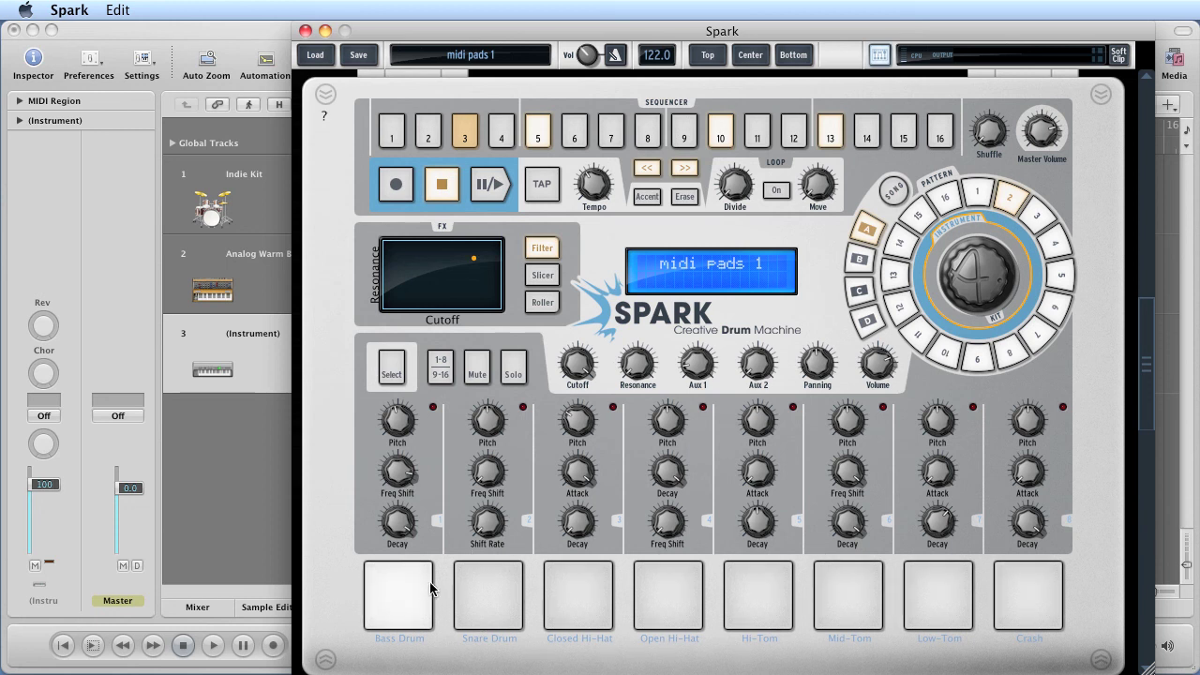
{"action": "left_click_drag", "start_coordinate": [506, 37], "coordinate": [613, 34]}
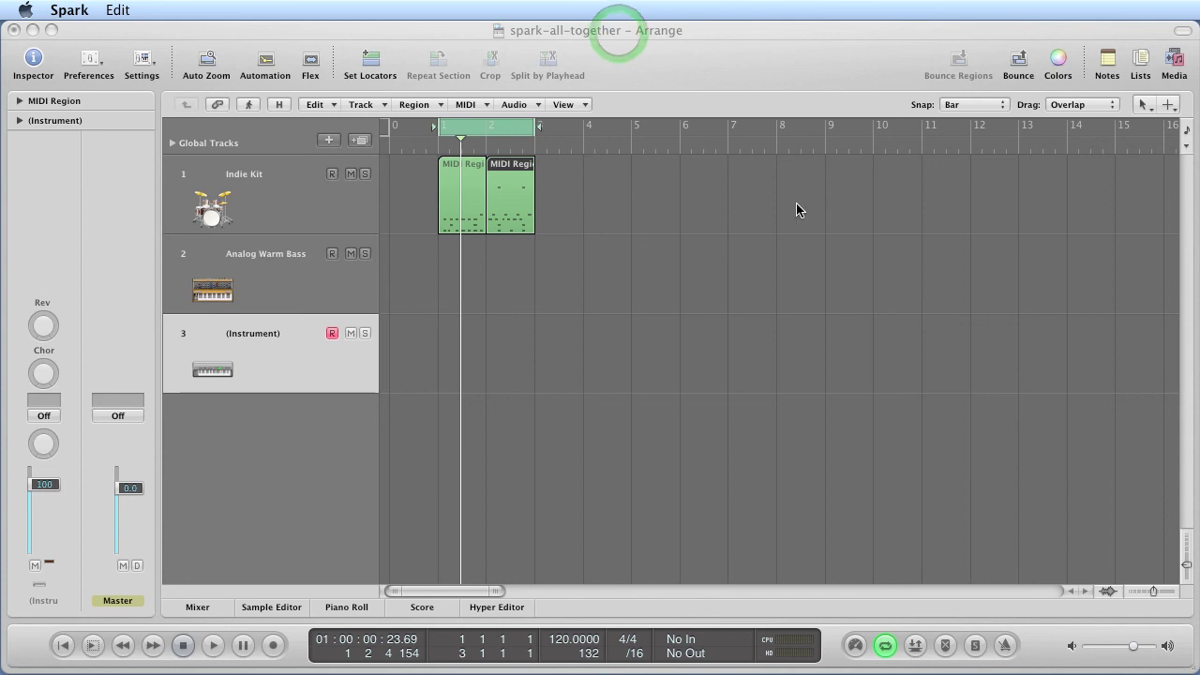
{"action": "left_click", "coordinate": [453, 166]}
{"action": "double_click", "coordinate": [454, 166]}
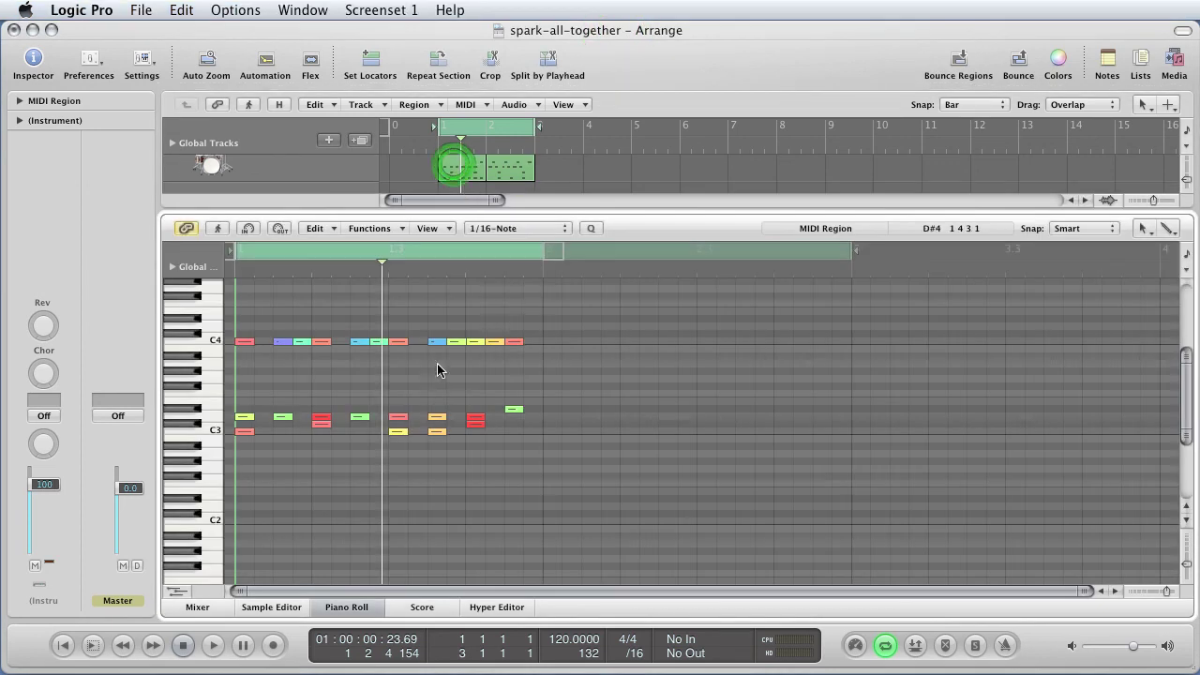
{"action": "left_click_drag", "start_coordinate": [456, 432], "coordinate": [235, 442]}
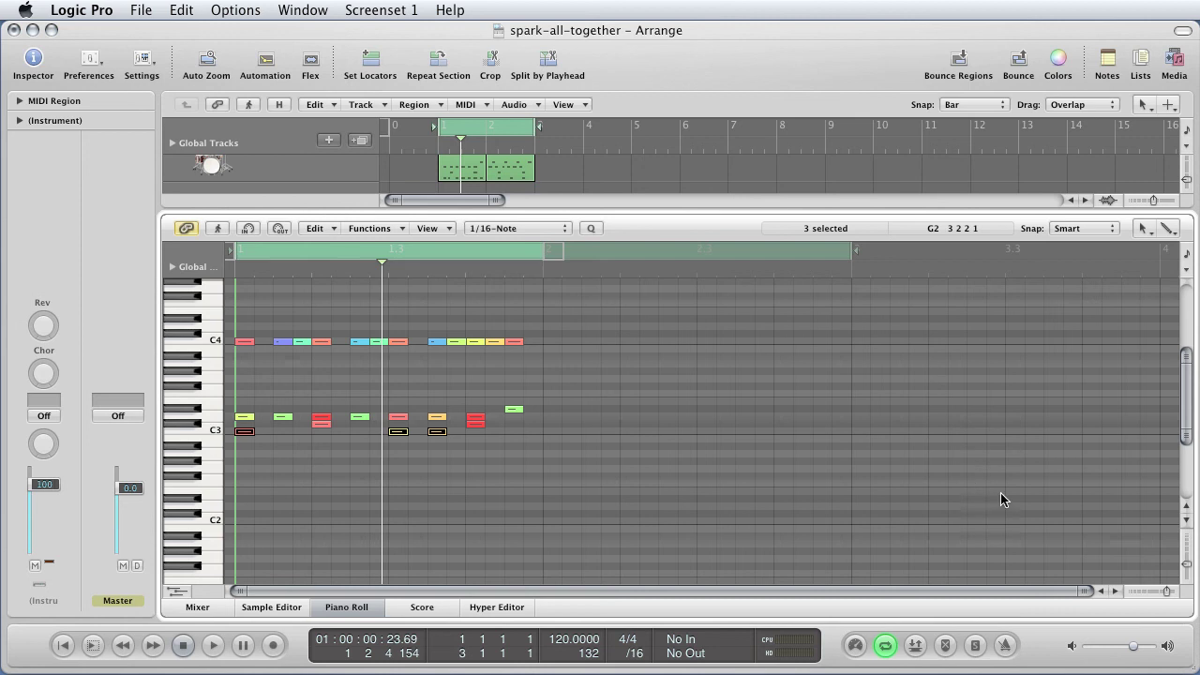
{"action": "key", "text": "super+Tab"}
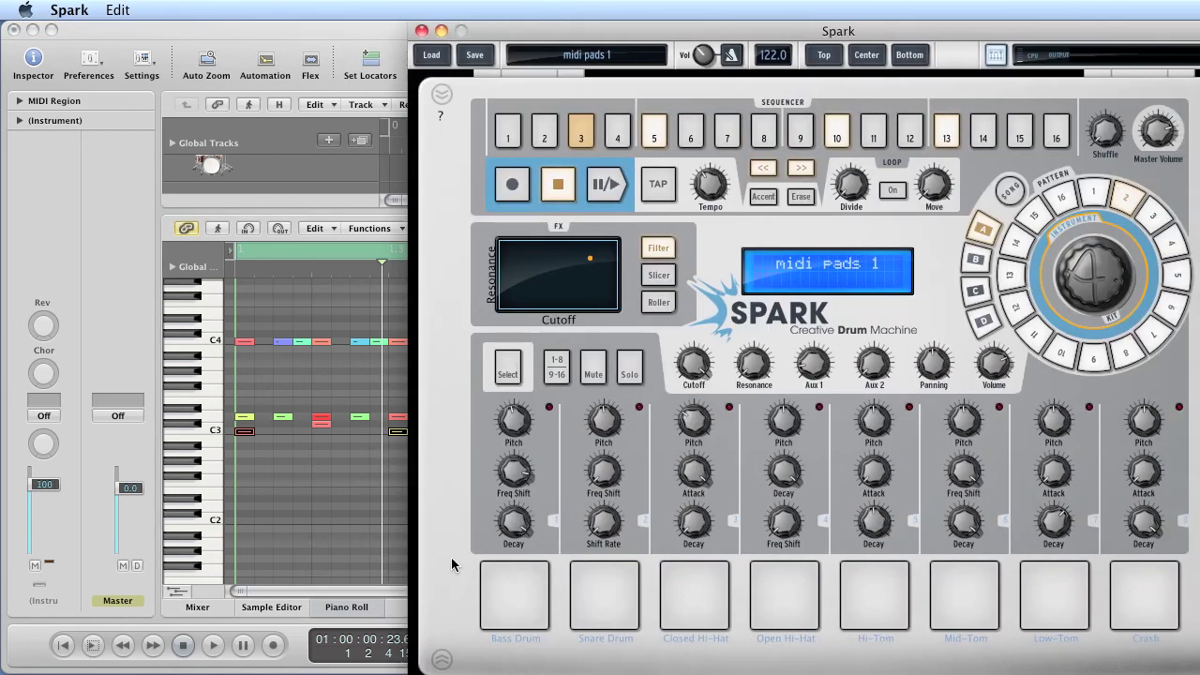
{"action": "left_click", "coordinate": [536, 616]}
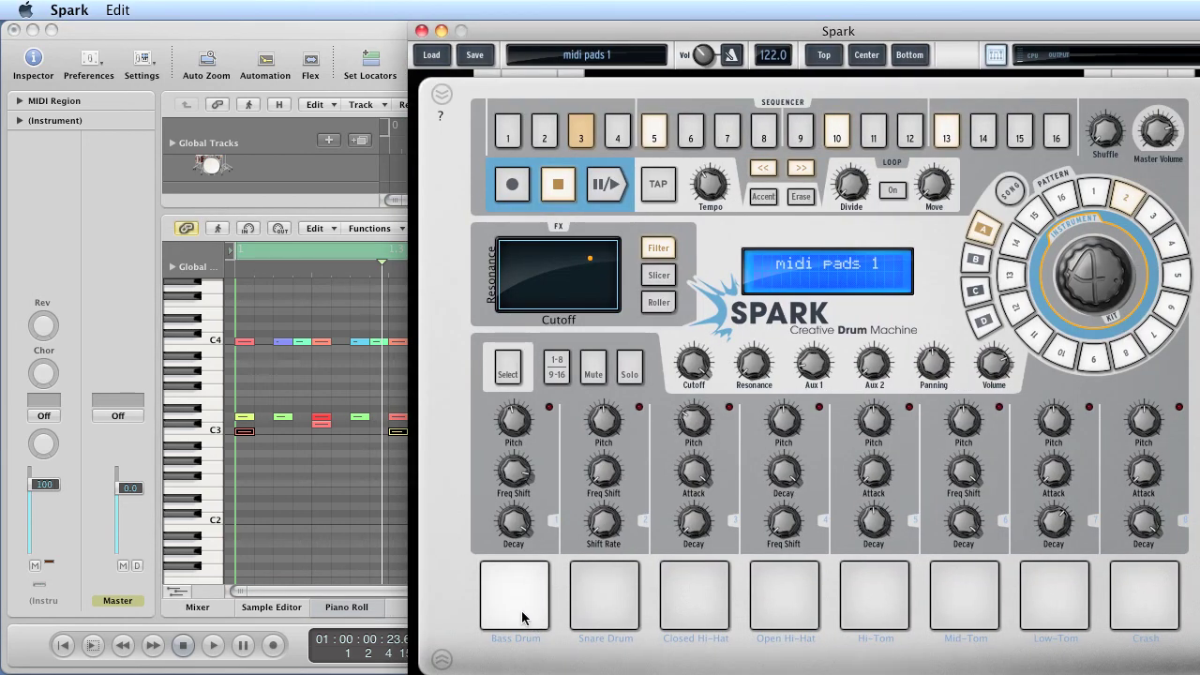
{"action": "left_click", "coordinate": [530, 44]}
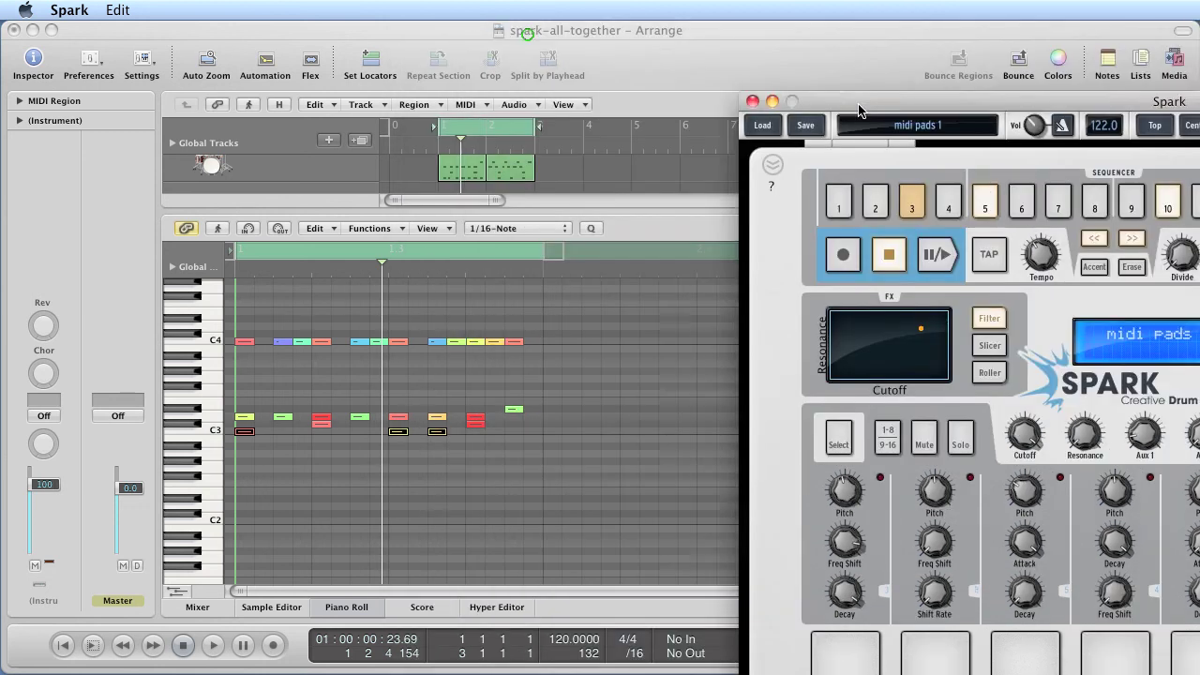
{"action": "left_click", "coordinate": [197, 424]}
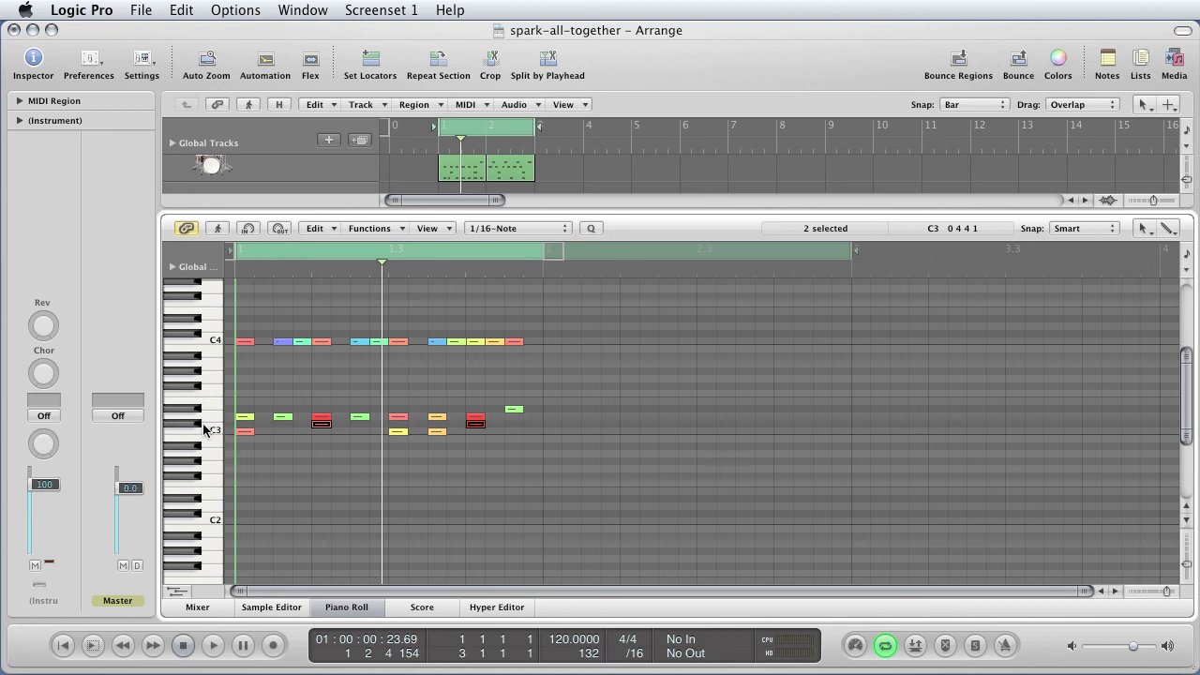
{"action": "left_click", "coordinate": [215, 418]}
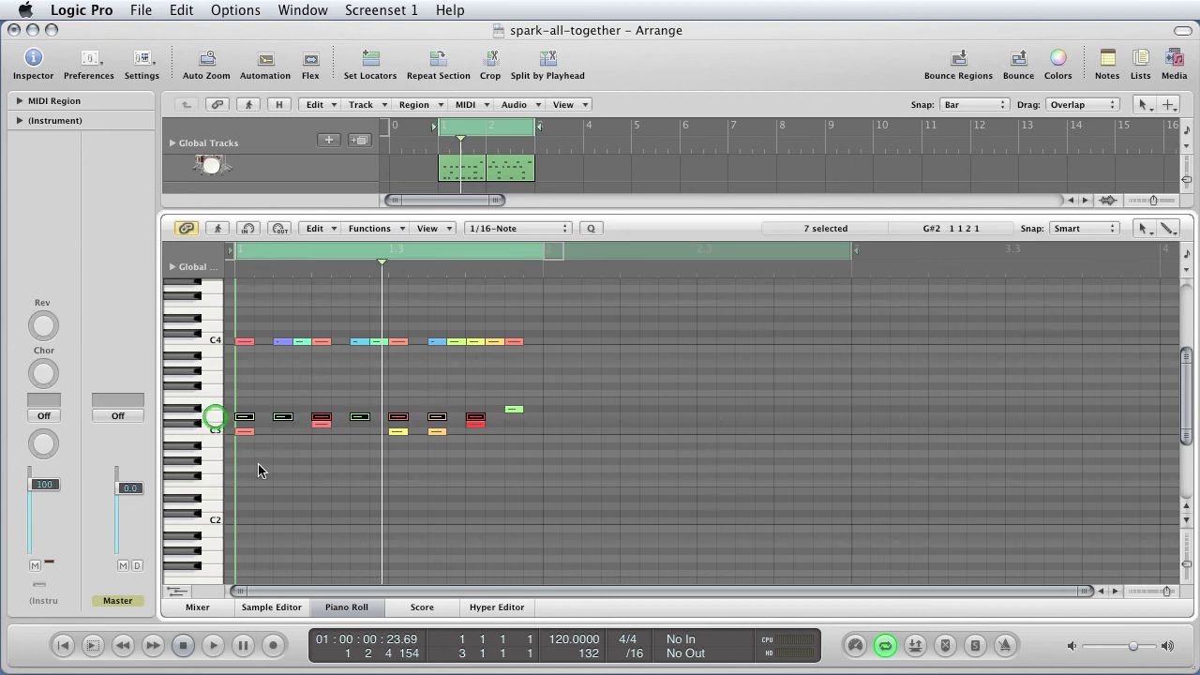
{"action": "left_click", "coordinate": [216, 431]}
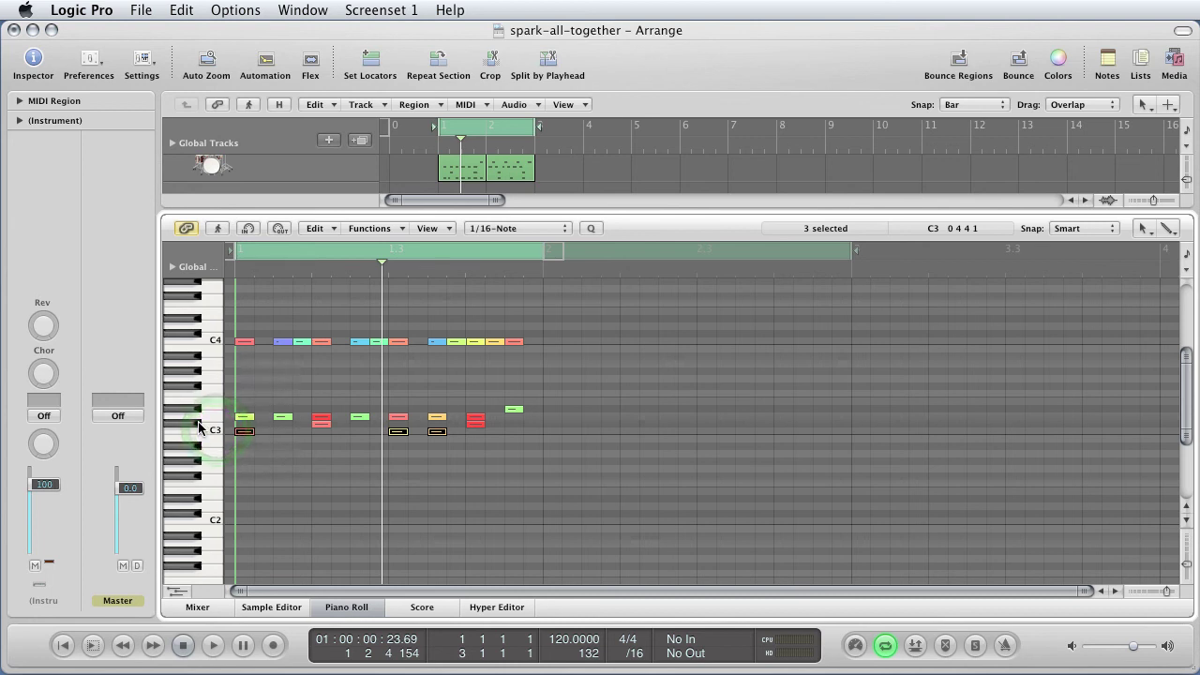
{"action": "left_click", "coordinate": [198, 423]}
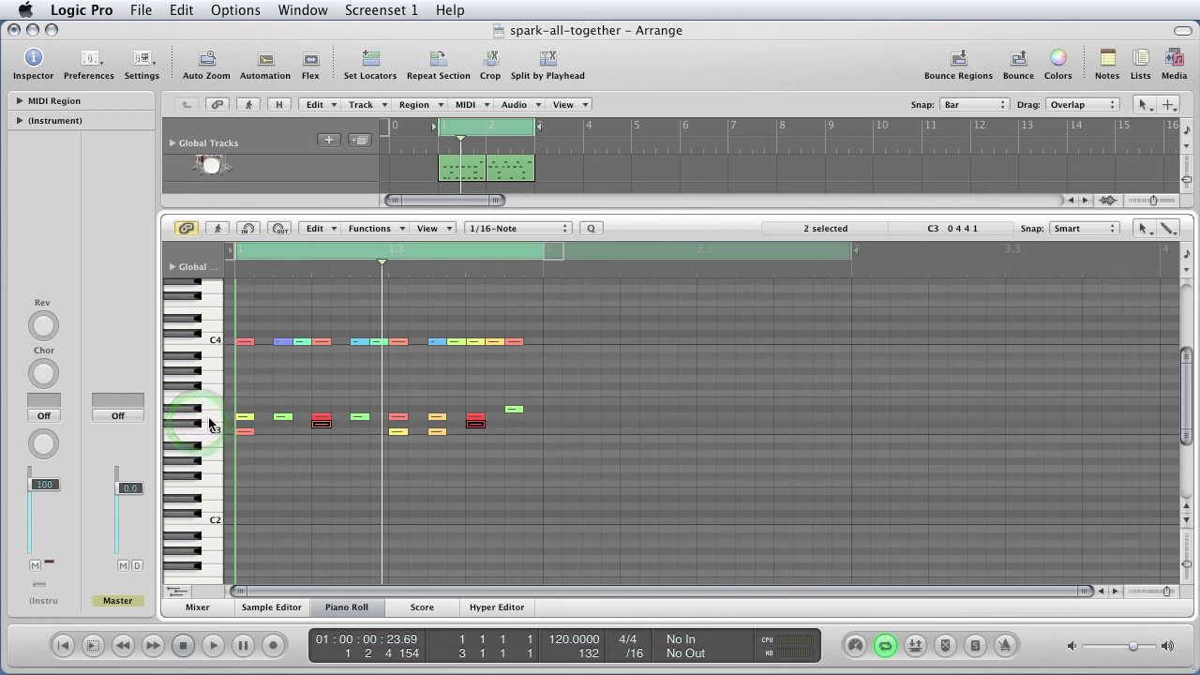
{"action": "left_click", "coordinate": [210, 416]}
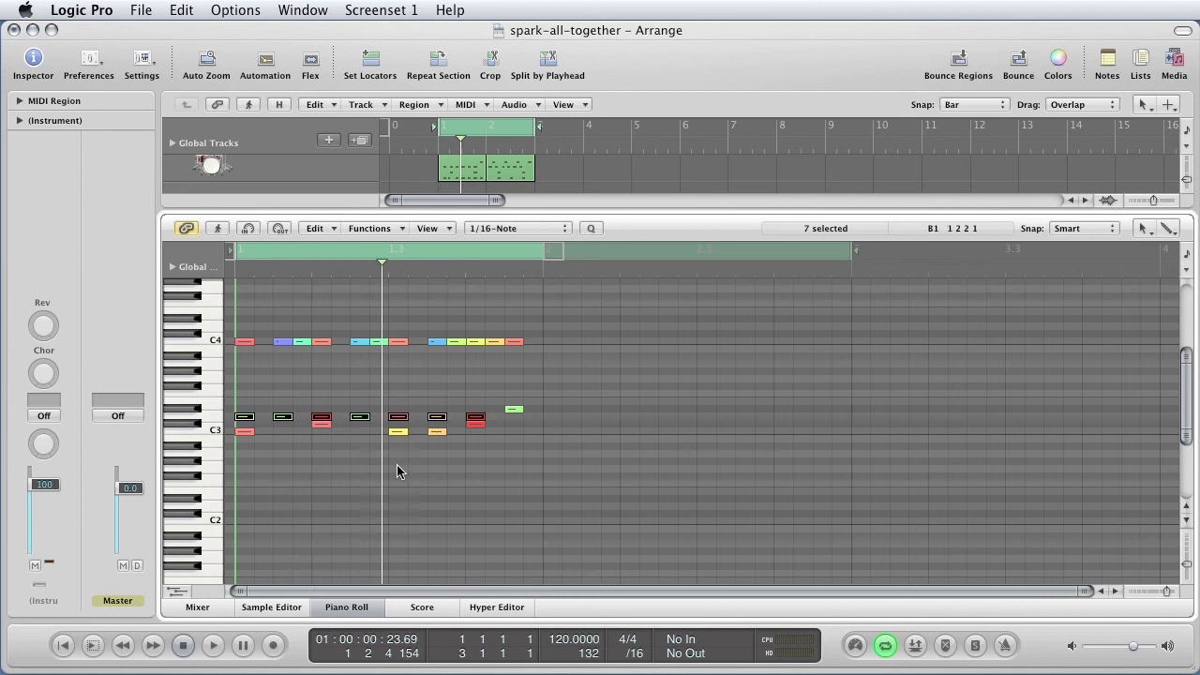
{"action": "left_click_drag", "start_coordinate": [546, 329], "coordinate": [249, 453]}
{"action": "left_click", "coordinate": [563, 326]}
{"action": "left_click_drag", "start_coordinate": [564, 316], "coordinate": [248, 489]}
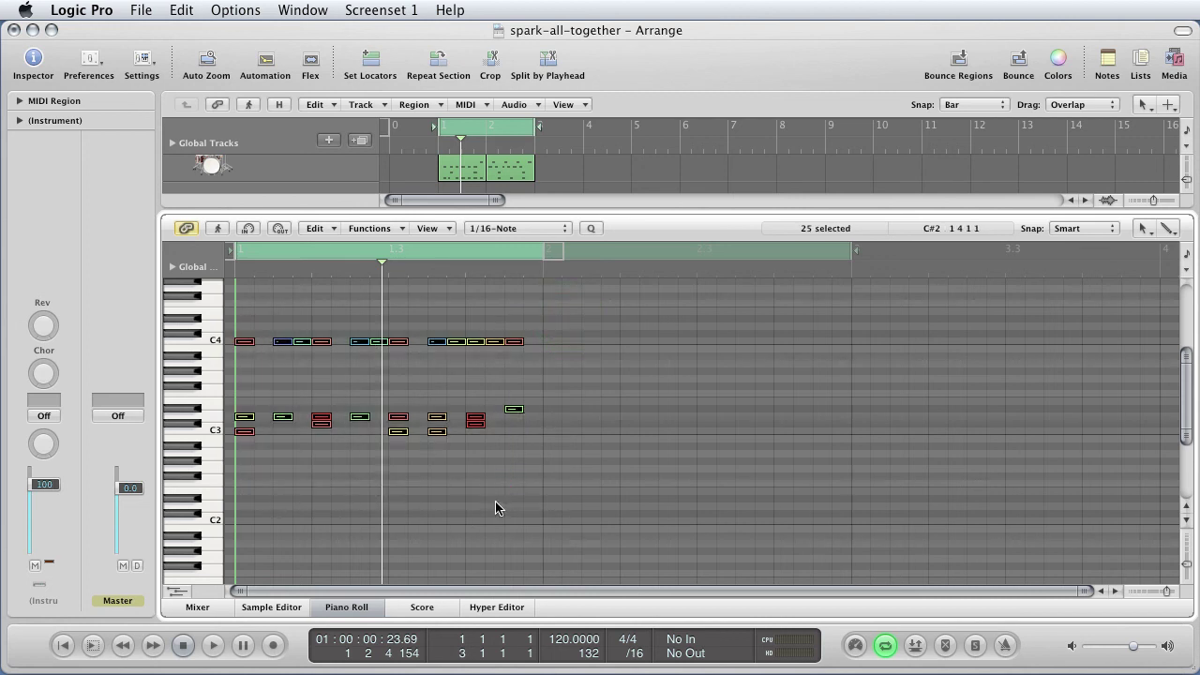
{"action": "left_click", "coordinate": [561, 482]}
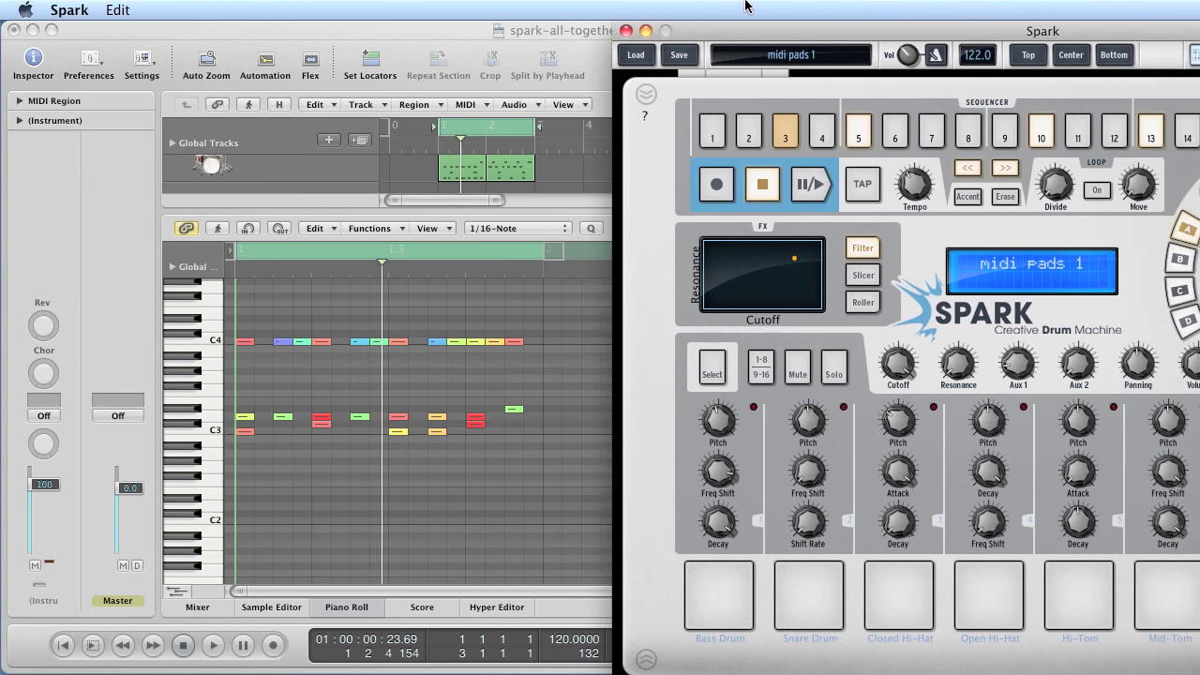
- Shift Spark left, close the Piano Roll, select both Indie Kit regions, then bring Spark forward
{"action": "left_click", "coordinate": [803, 31]}
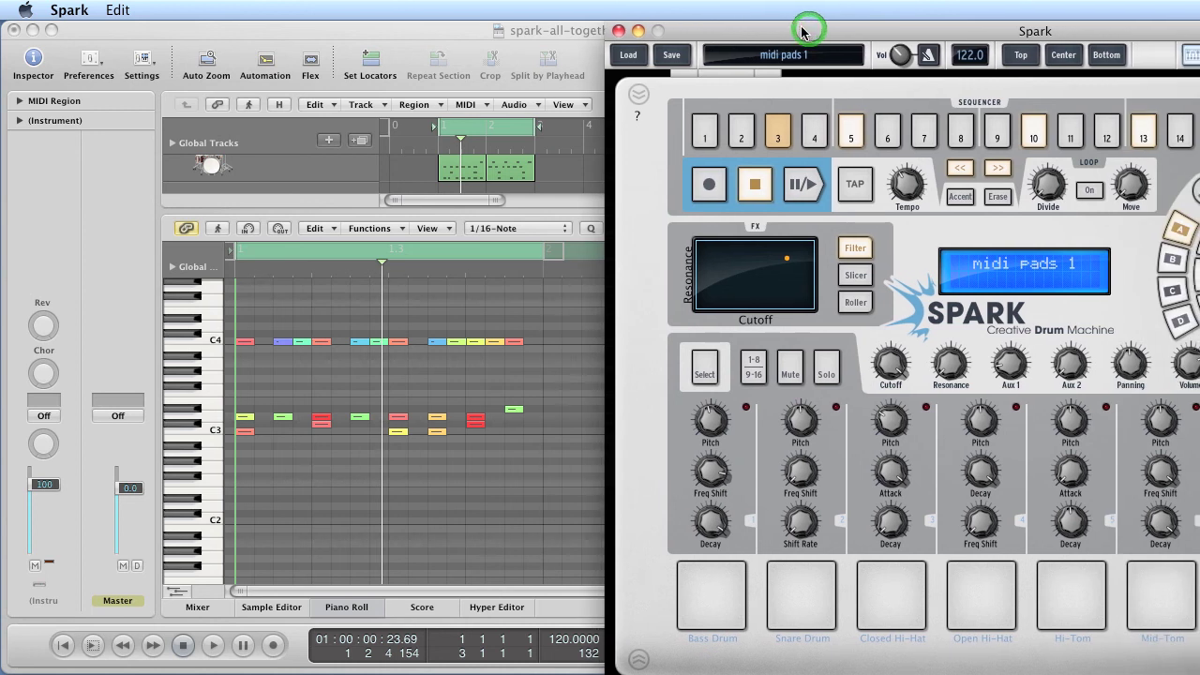
{"action": "left_click_drag", "start_coordinate": [802, 31], "coordinate": [901, 40]}
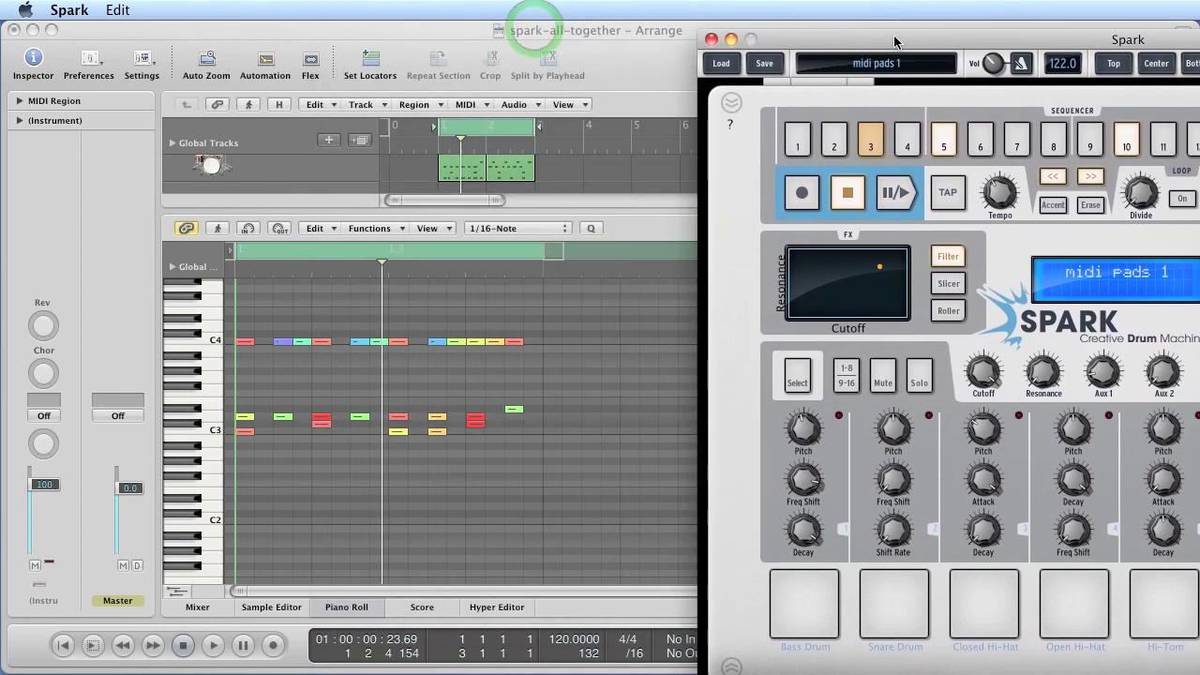
{"action": "left_click", "coordinate": [342, 610]}
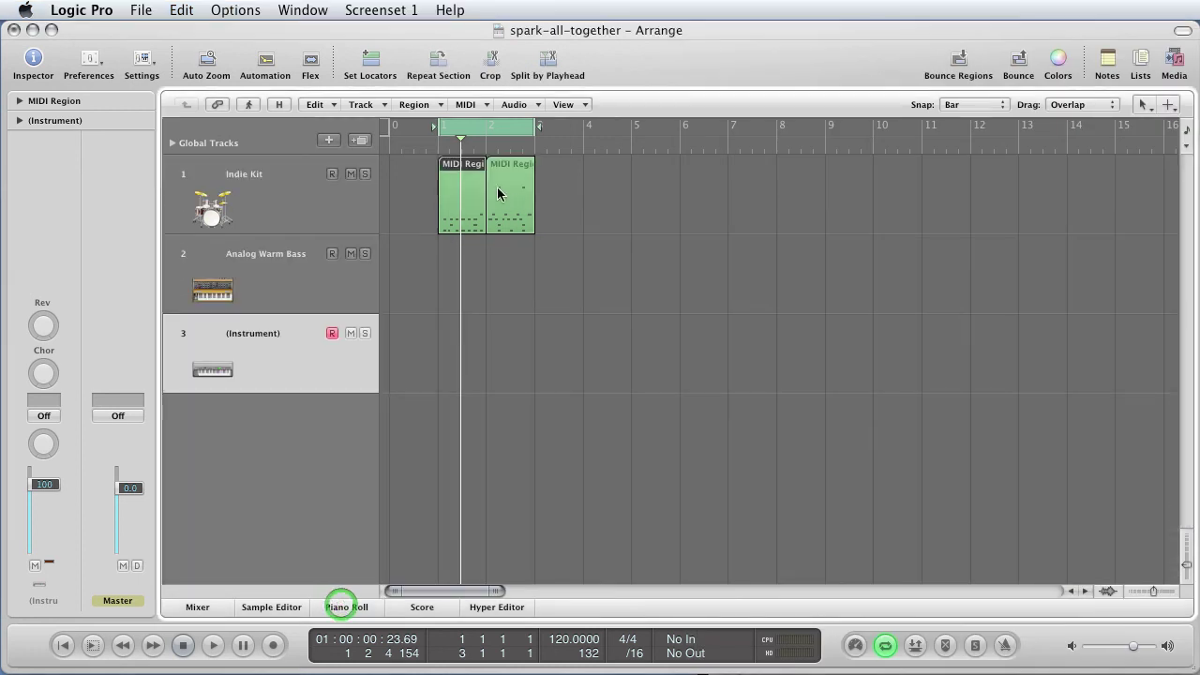
{"action": "left_click", "coordinate": [581, 177]}
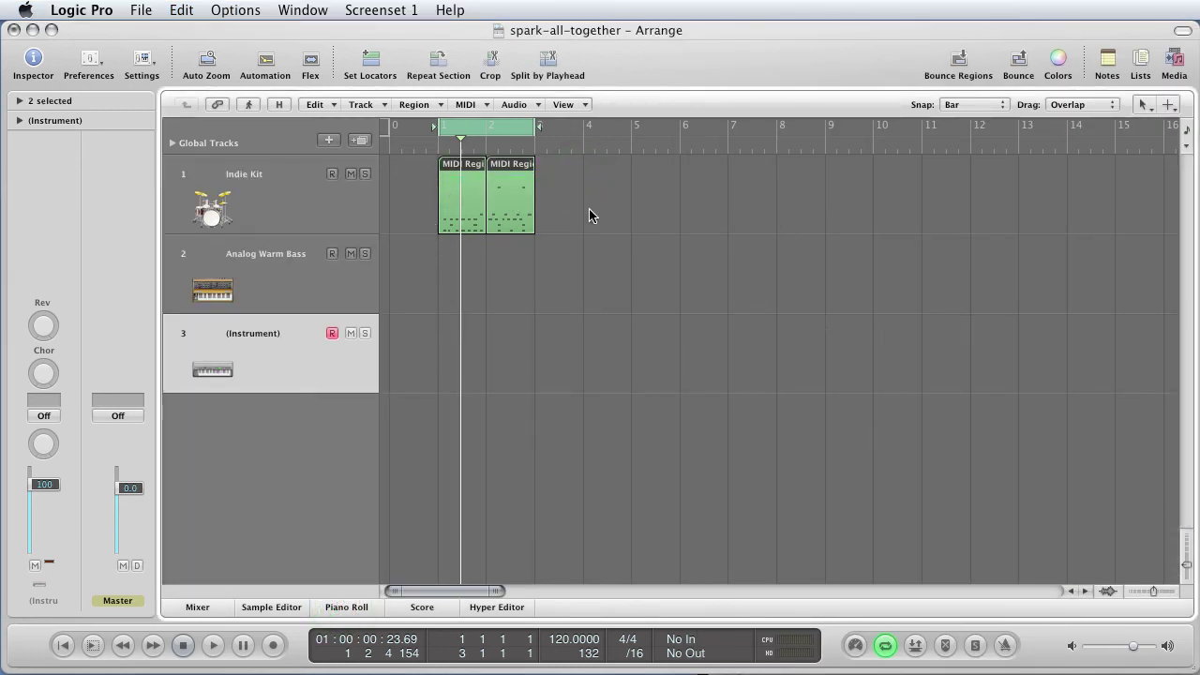
{"action": "key", "text": "super+Tab"}
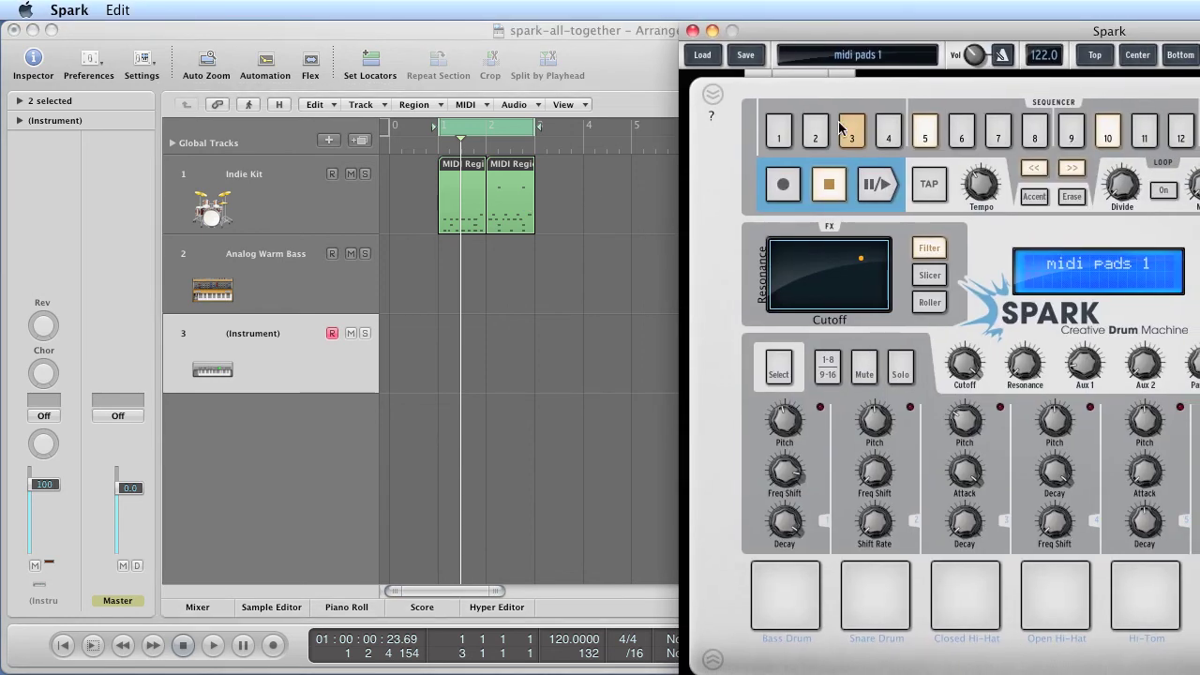
{"action": "double_click", "coordinate": [757, 34]}
{"action": "left_click", "coordinate": [570, 216]}
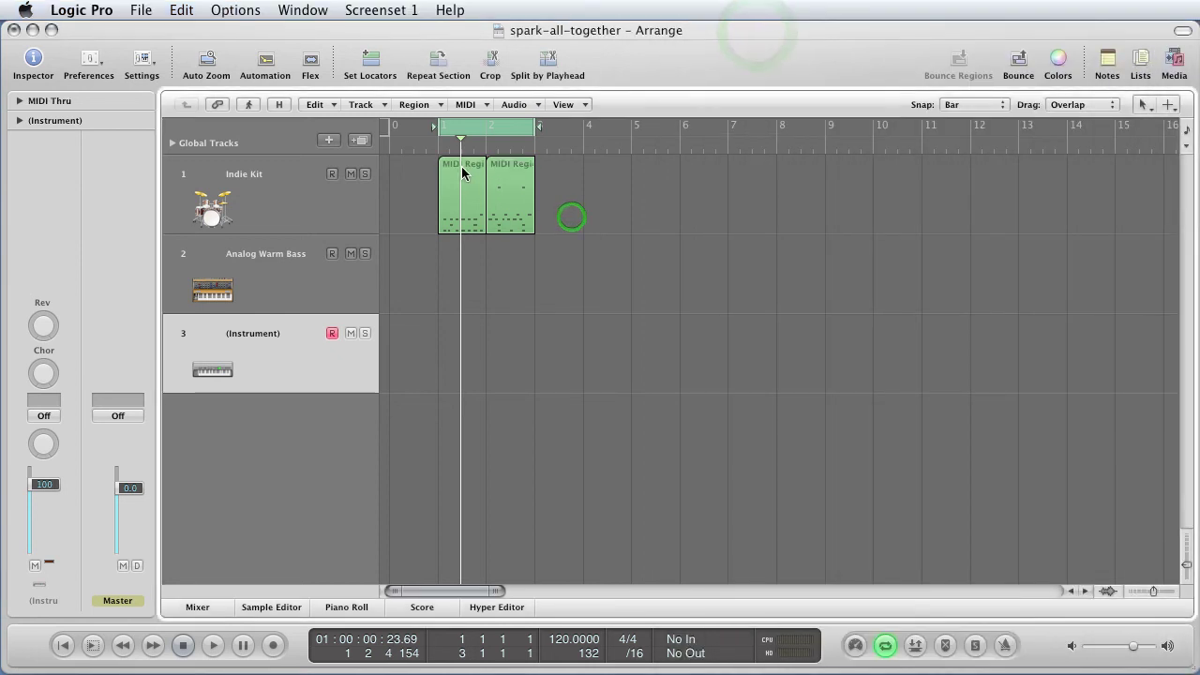
{"action": "double_click", "coordinate": [464, 166]}
{"action": "mouse_move", "coordinate": [504, 453]}
{"action": "left_mouse_down"}
{"action": "mouse_move", "coordinate": [482, 437]}
{"action": "mouse_move", "coordinate": [240, 431]}
{"action": "left_mouse_up"}
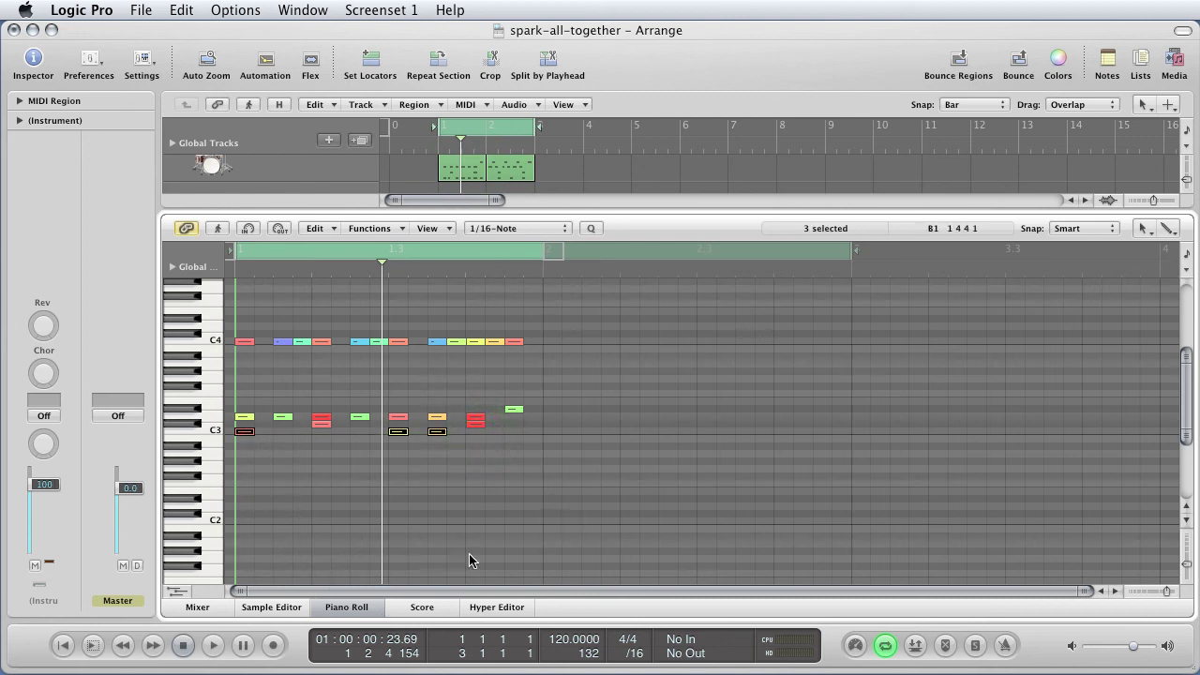
{"action": "left_click", "coordinate": [345, 608]}
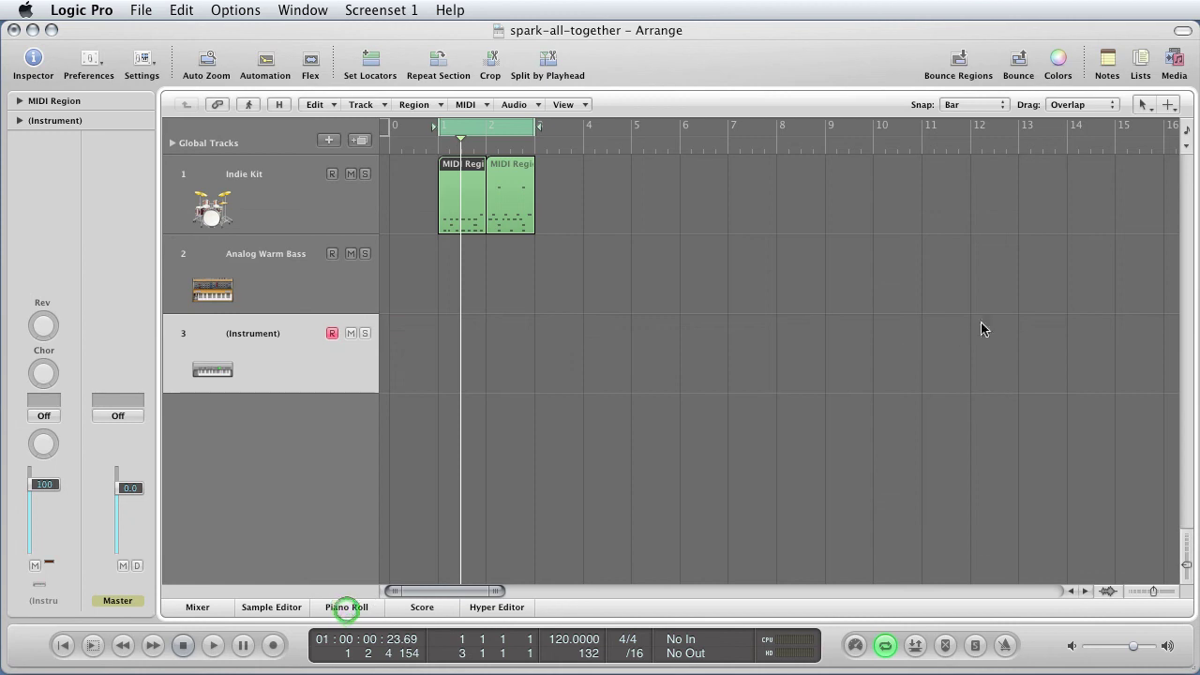
{"action": "key", "text": "super+Tab"}
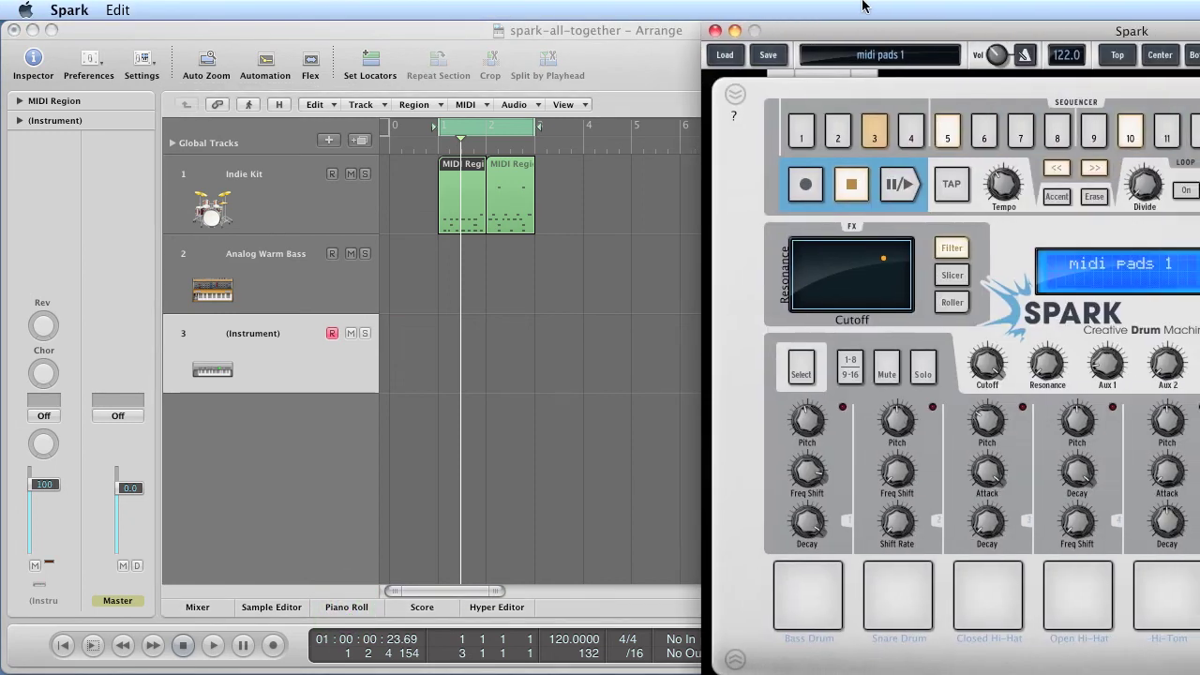
- Reposition the Spark window leftward until its pattern wheel and all eight pads are visible
{"action": "left_click_drag", "start_coordinate": [808, 36], "coordinate": [715, 34]}
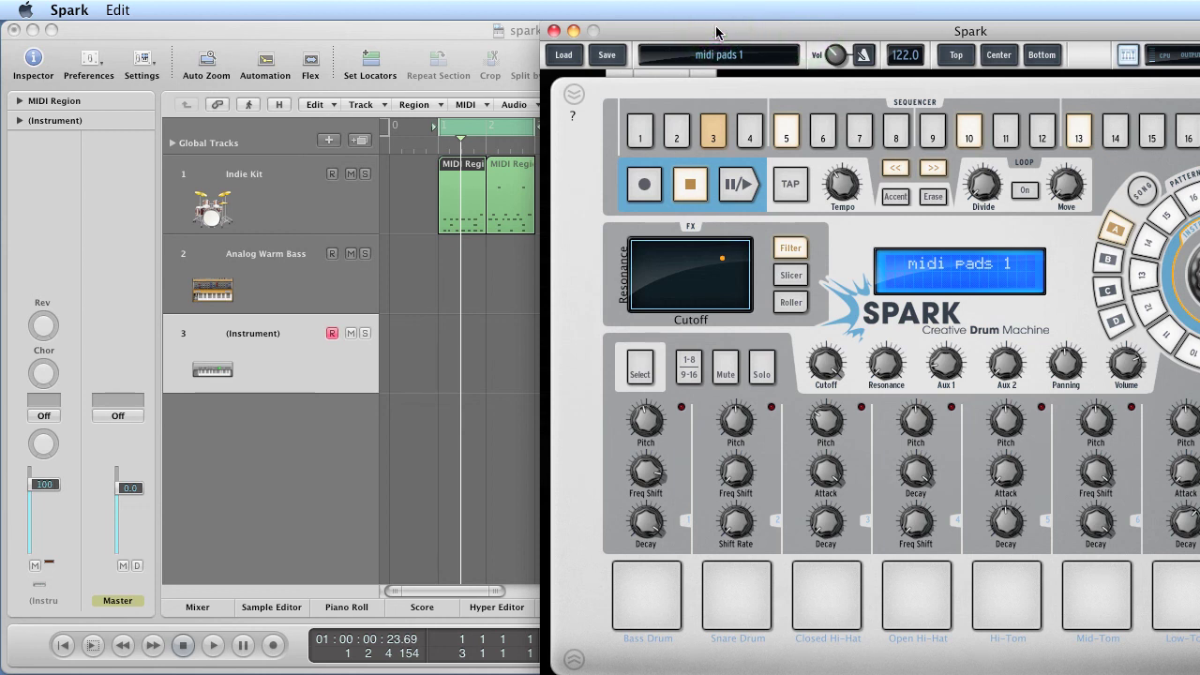
{"action": "left_click_drag", "start_coordinate": [726, 37], "coordinate": [824, 33]}
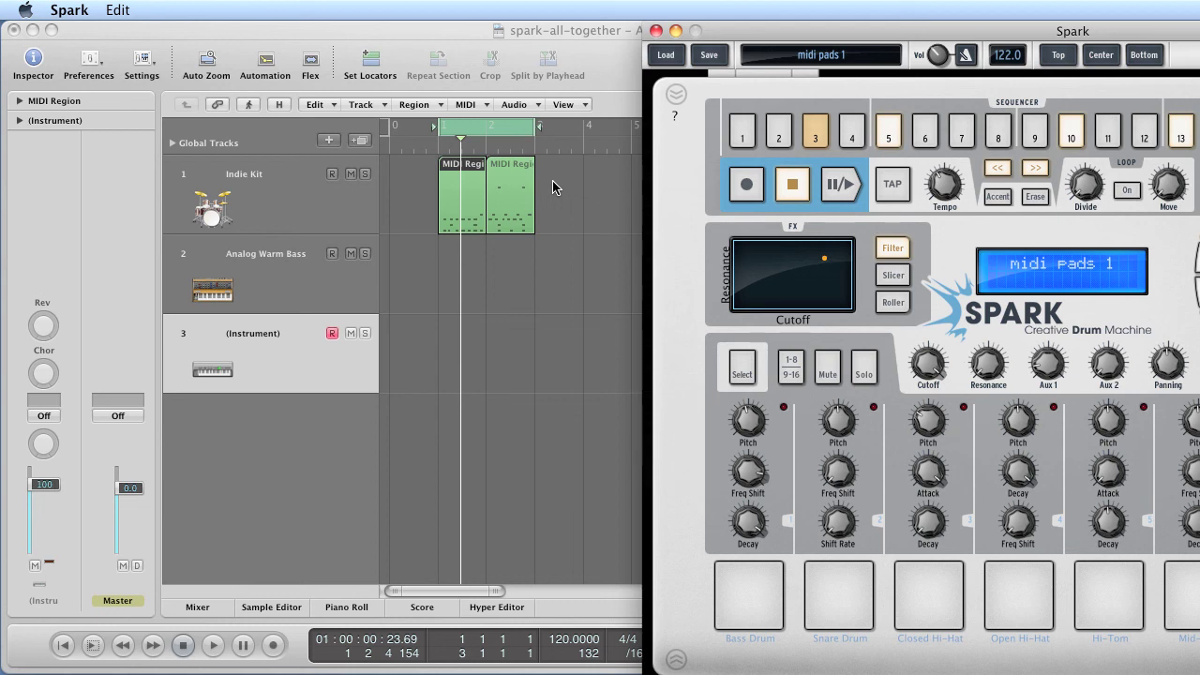
{"action": "left_click_drag", "start_coordinate": [884, 42], "coordinate": [578, 5]}
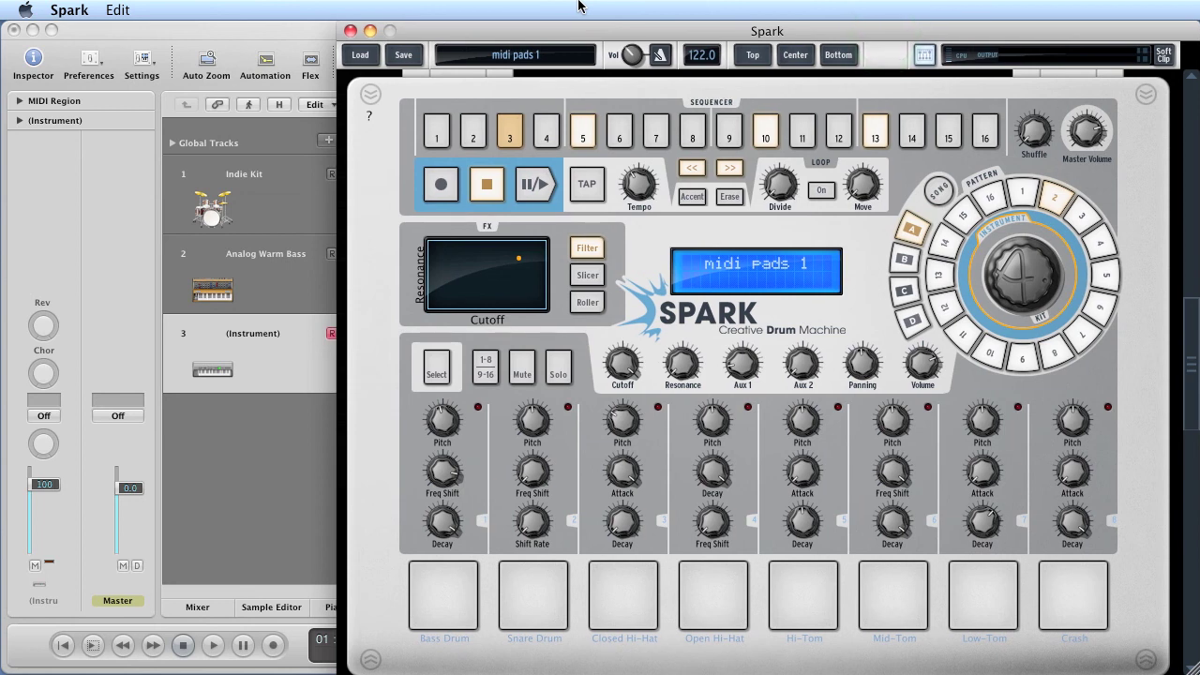